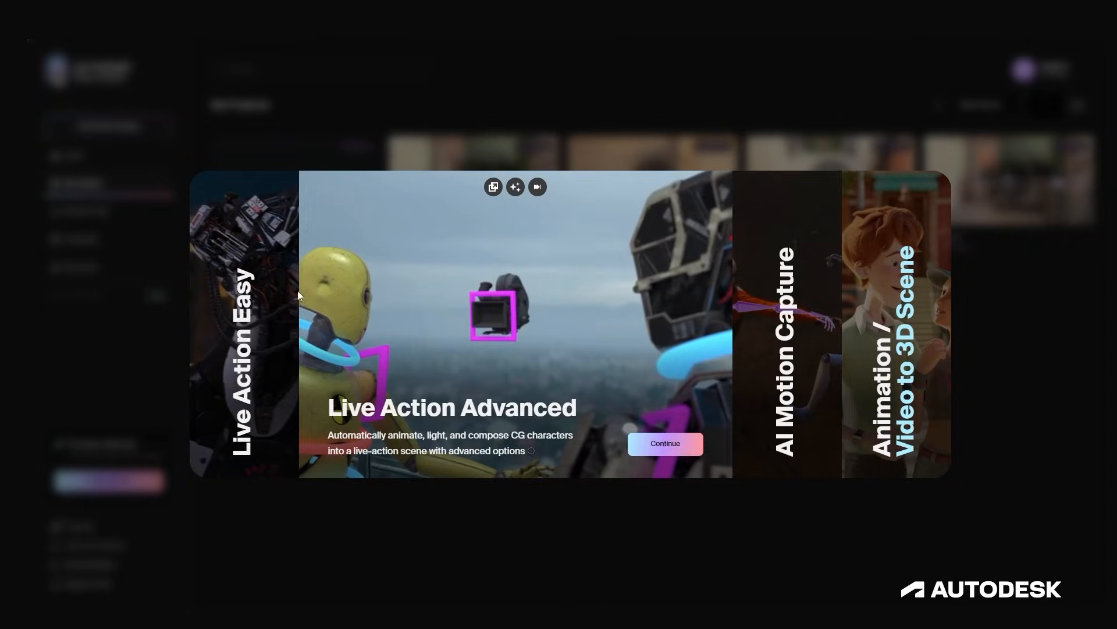
- Look through the available project types and start a new Live Action Advanced project
click(241, 319)
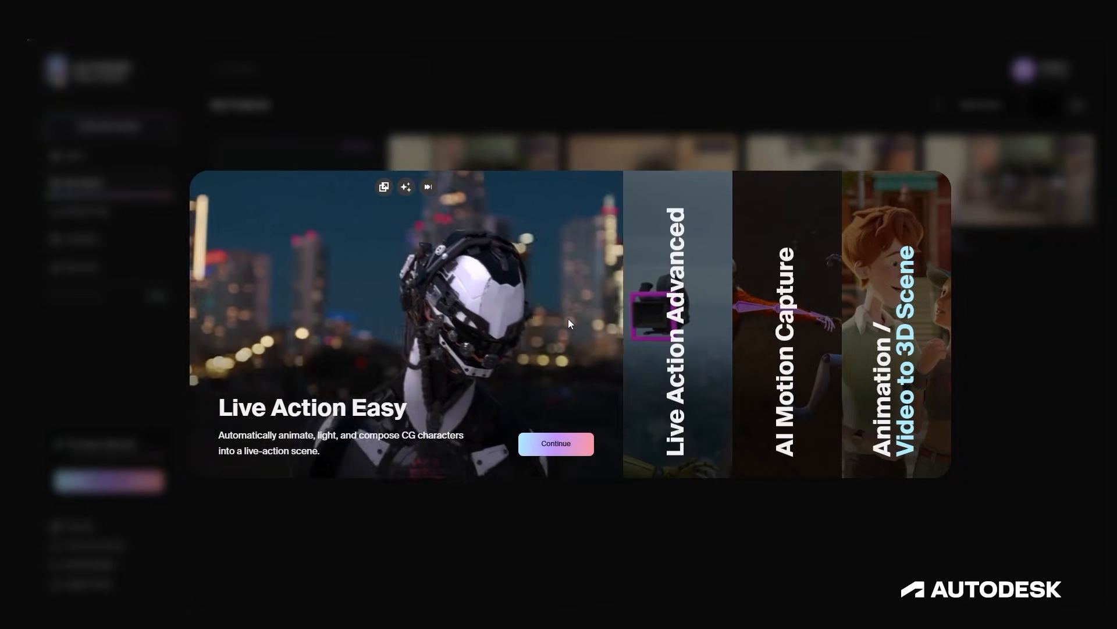
click(656, 313)
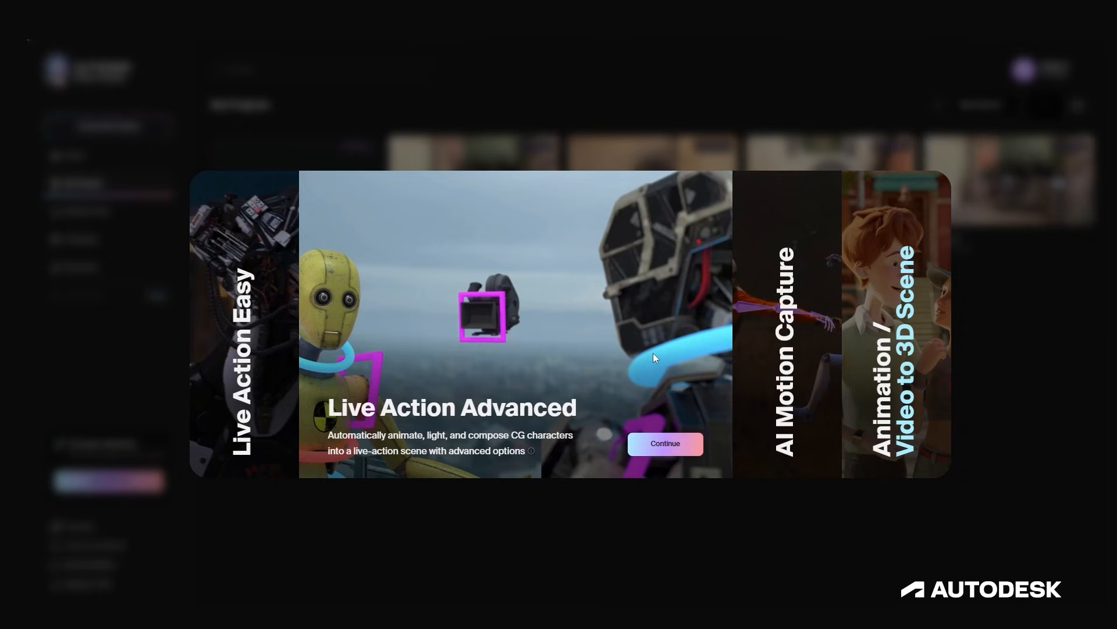
click(259, 340)
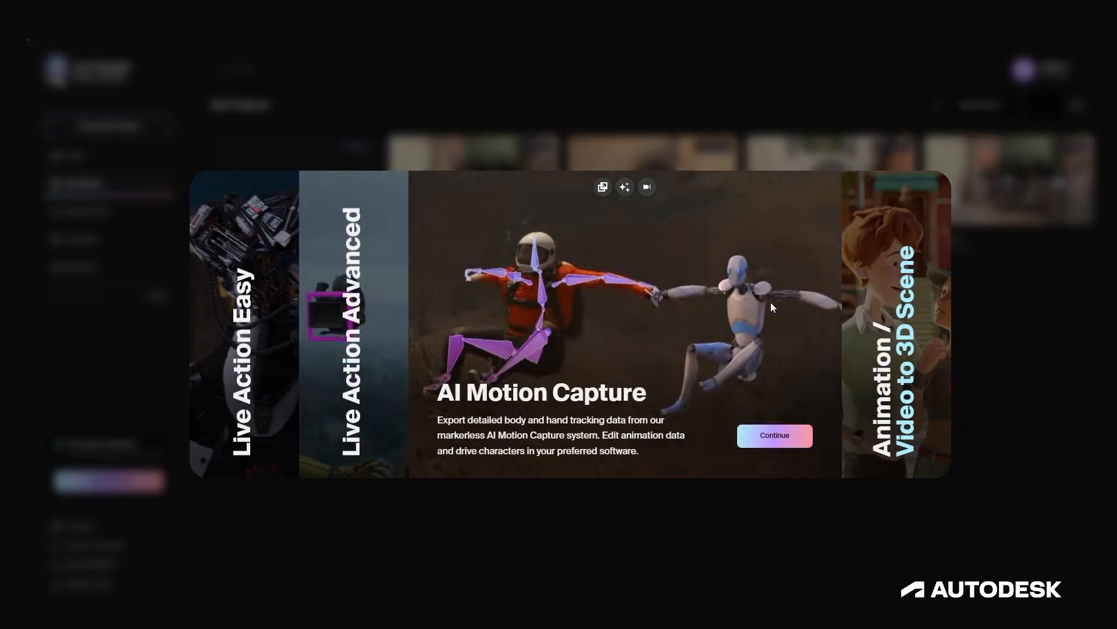
mouse_move(903, 307)
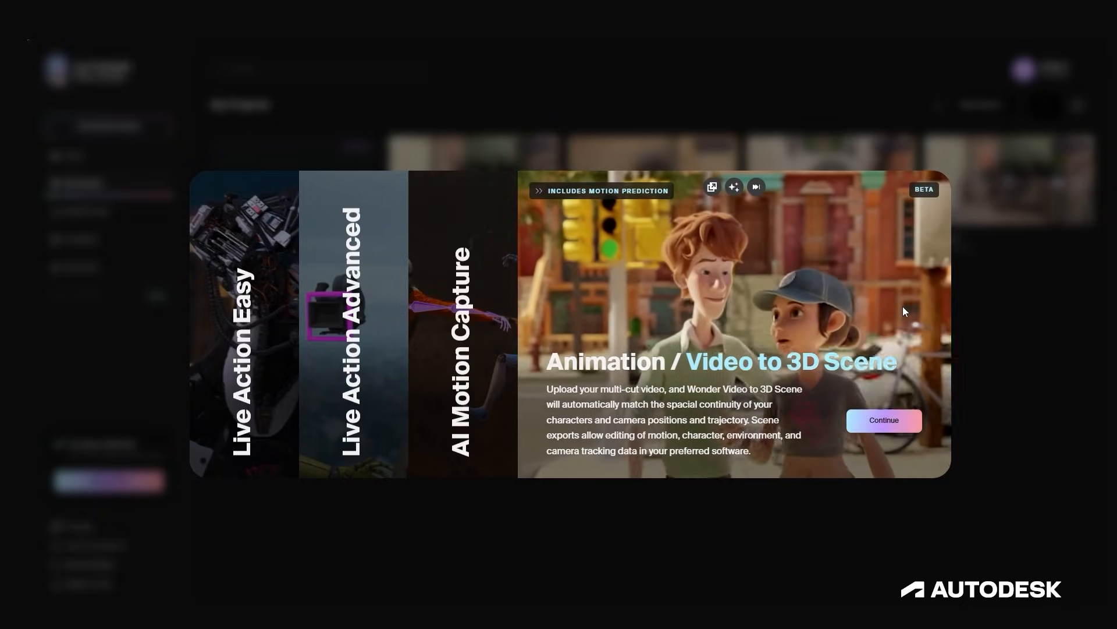
mouse_move(428, 323)
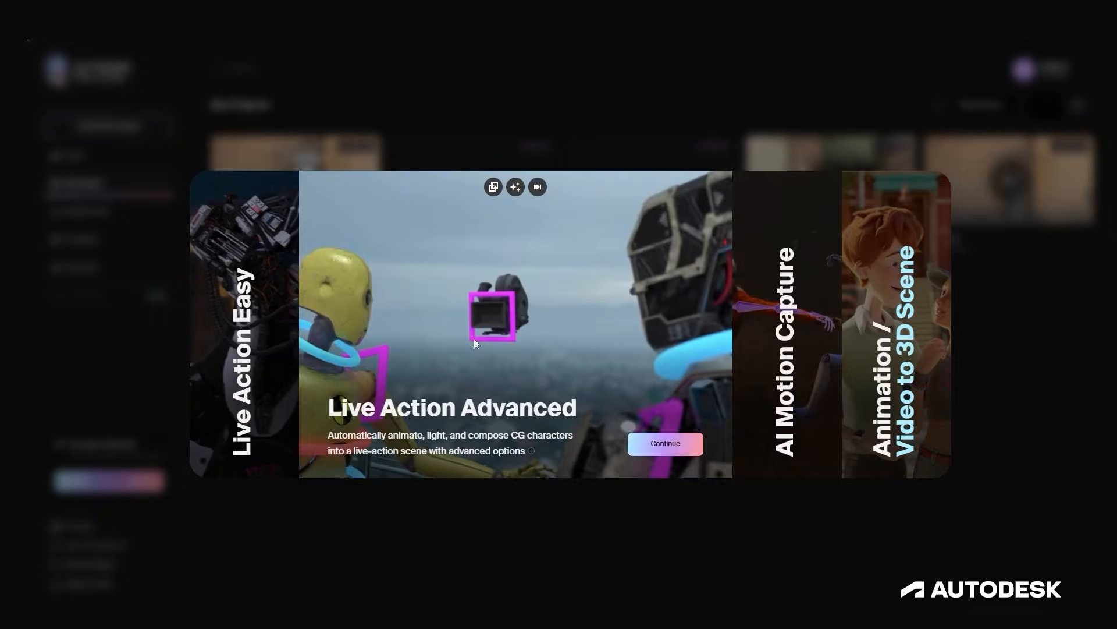
click(659, 450)
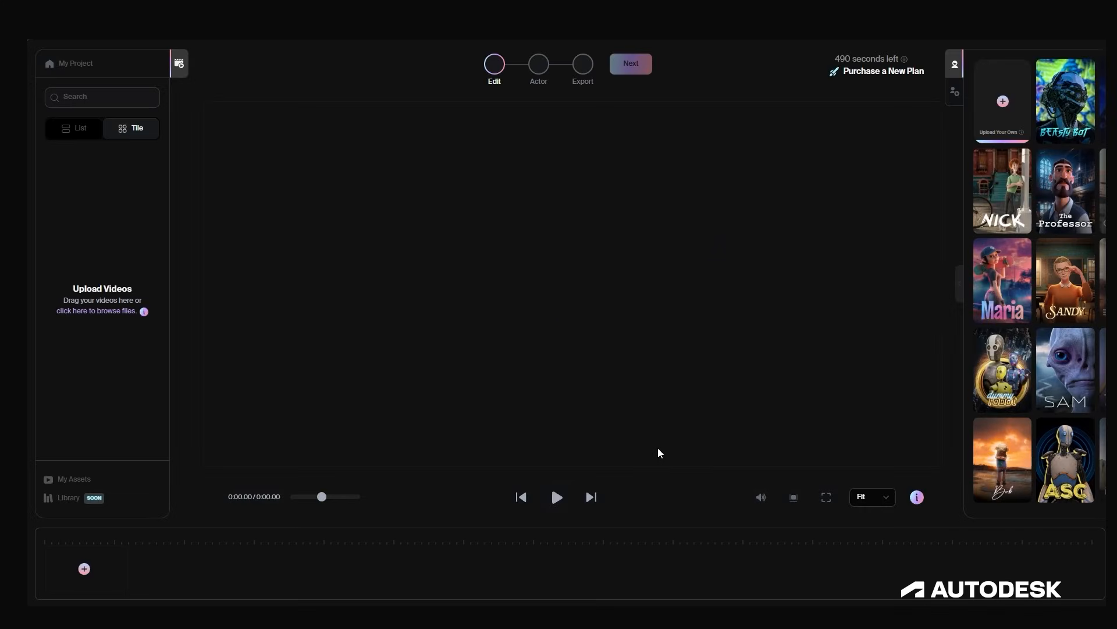
- Upload the creep edit 1 video, place it on the timeline, and scrub through the footage to about 14.5 seconds
drag(356, 237, 122, 297)
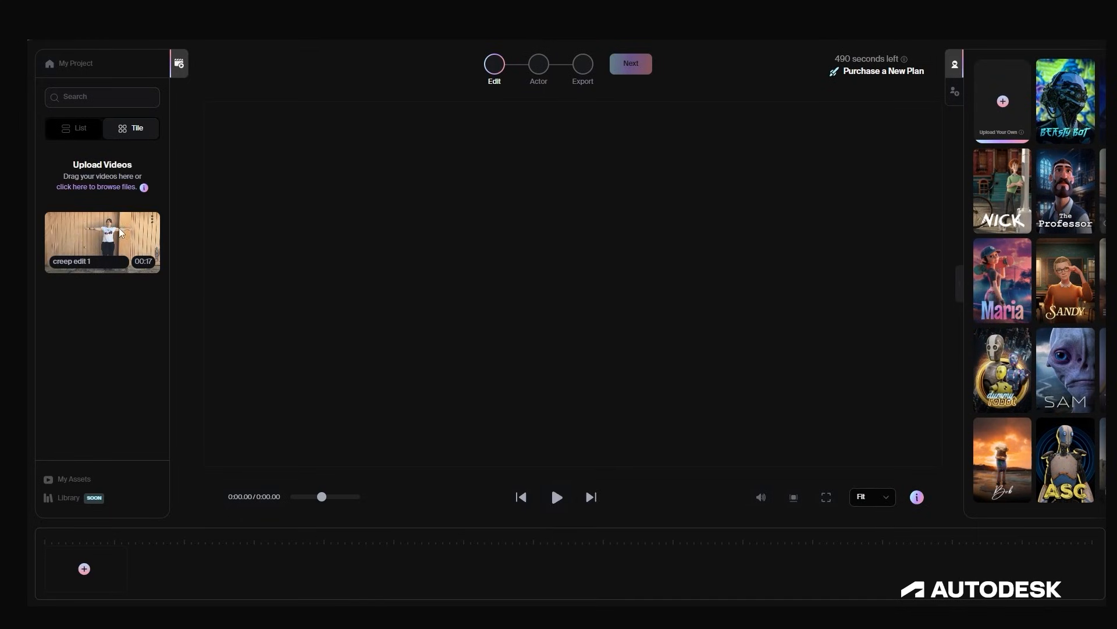
drag(114, 229, 84, 569)
click(327, 534)
drag(356, 545, 563, 546)
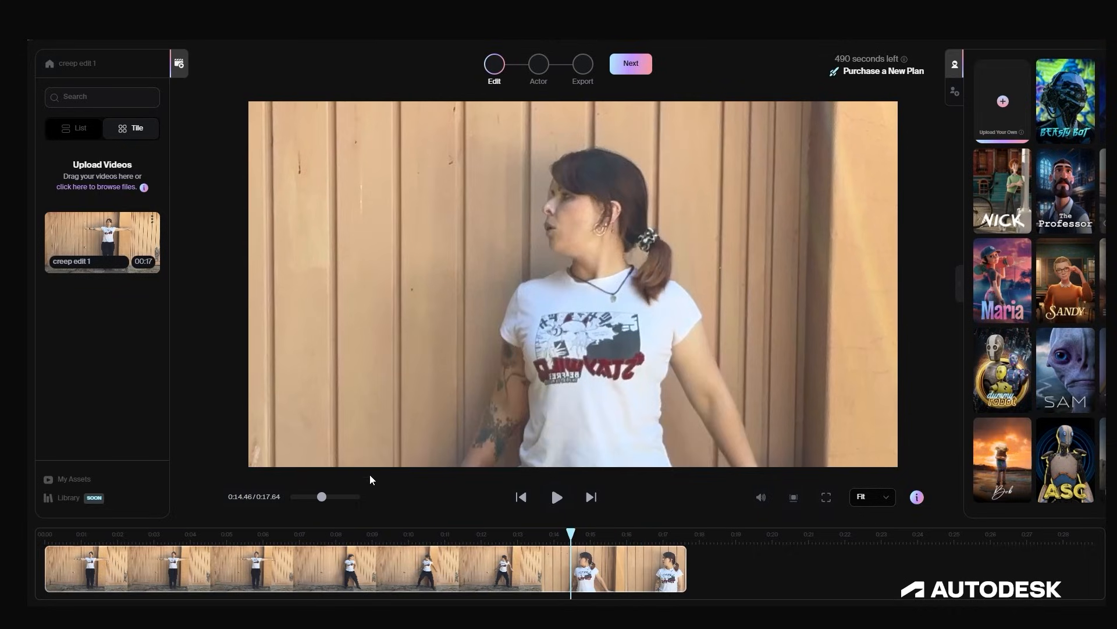
- Proceed to the Actor stage, scan the frame at about 2.2 seconds for actors, and select the detected woman
click(633, 65)
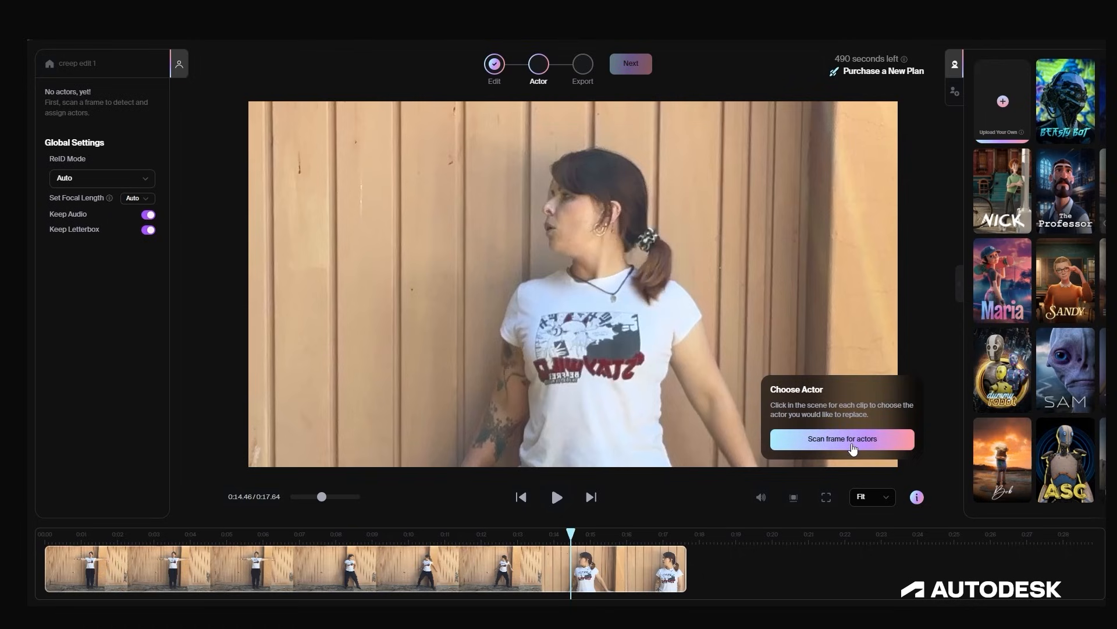
click(126, 547)
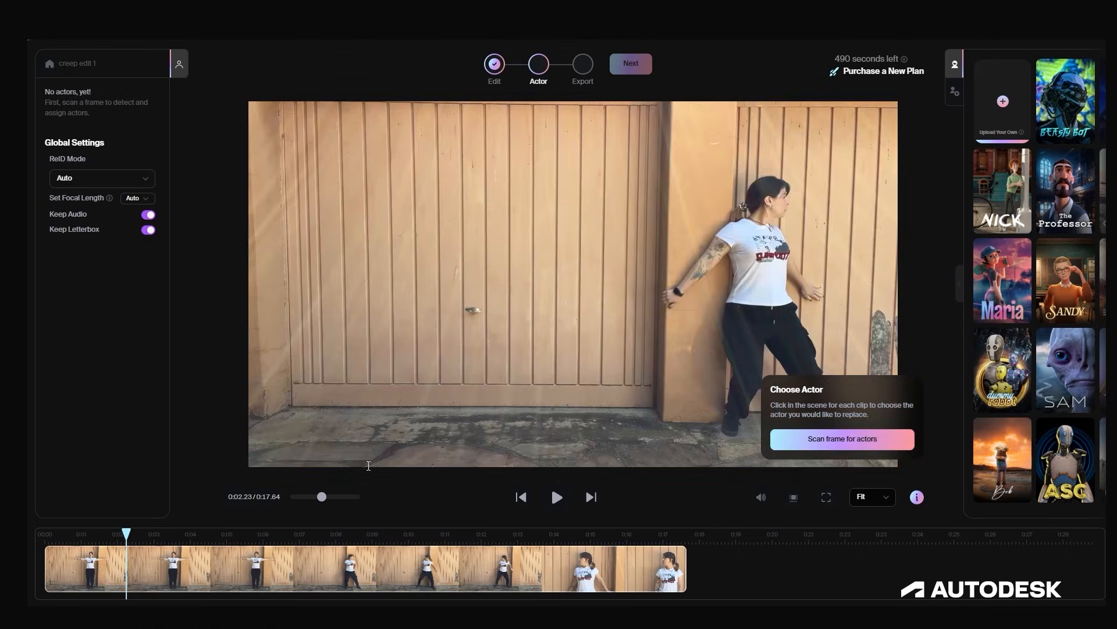
click(869, 445)
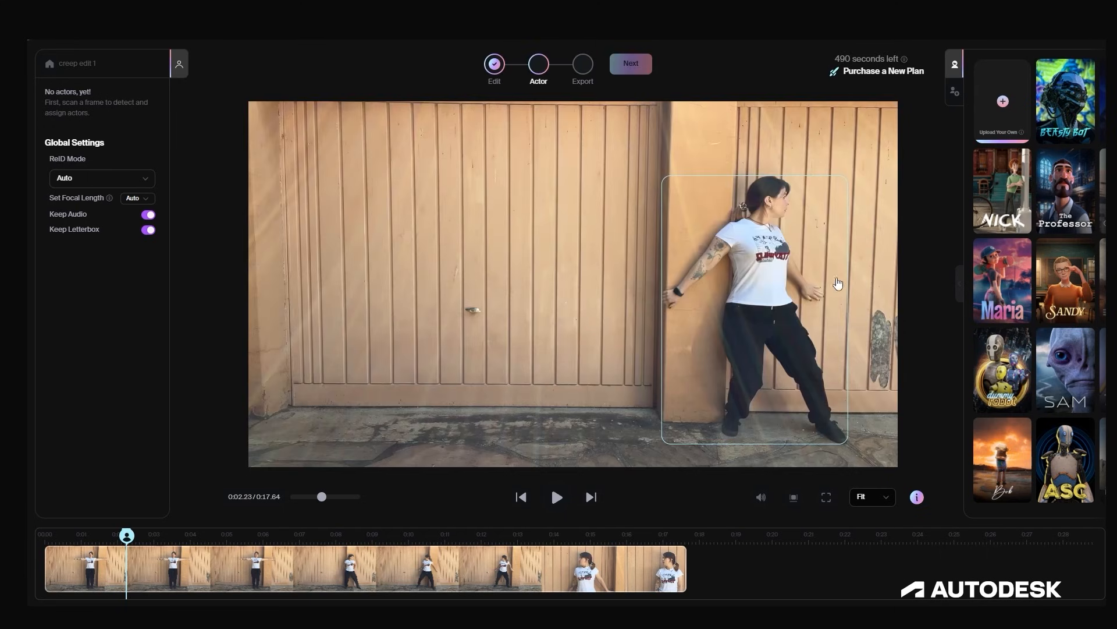
click(806, 287)
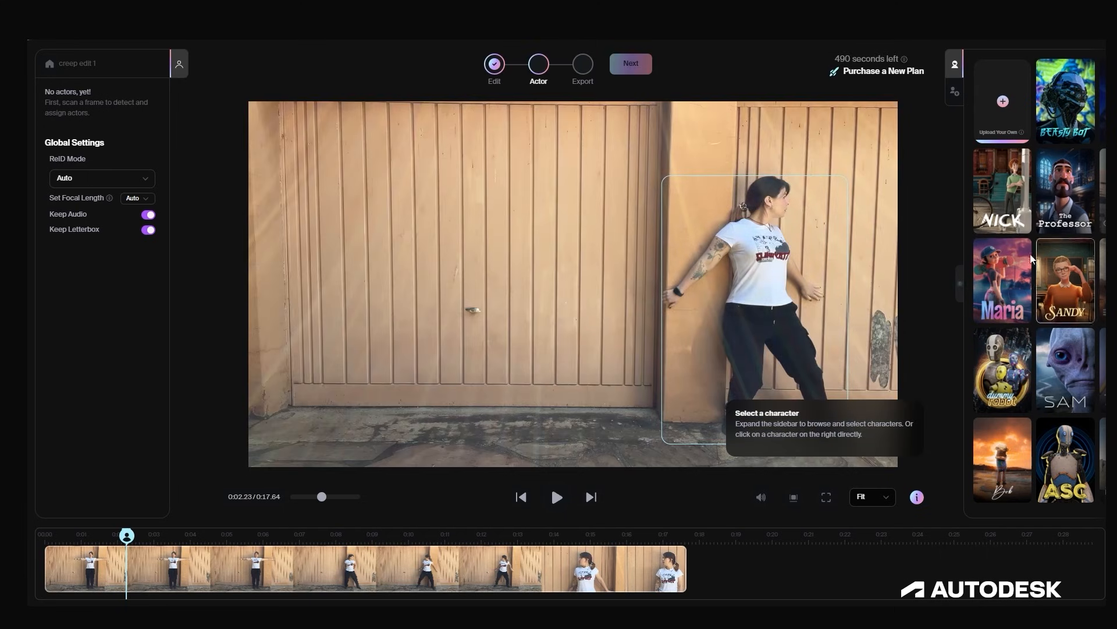
- Browse the expanded character library and assign the Maria character to the selected actor
click(958, 283)
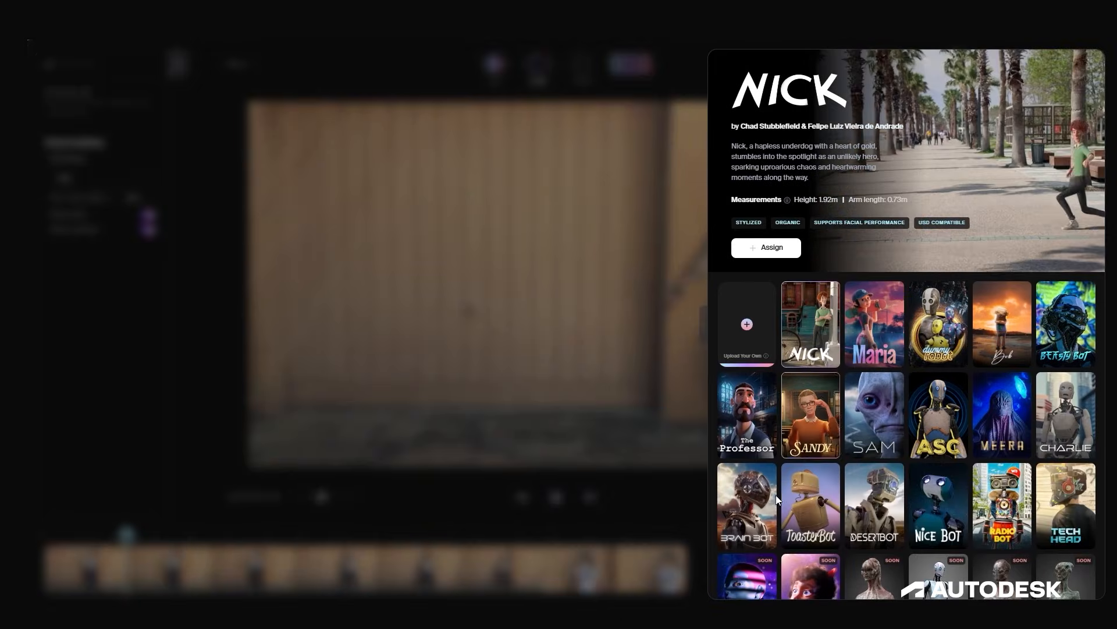
scroll(912, 434, down, 1)
scroll(912, 434, up, 2)
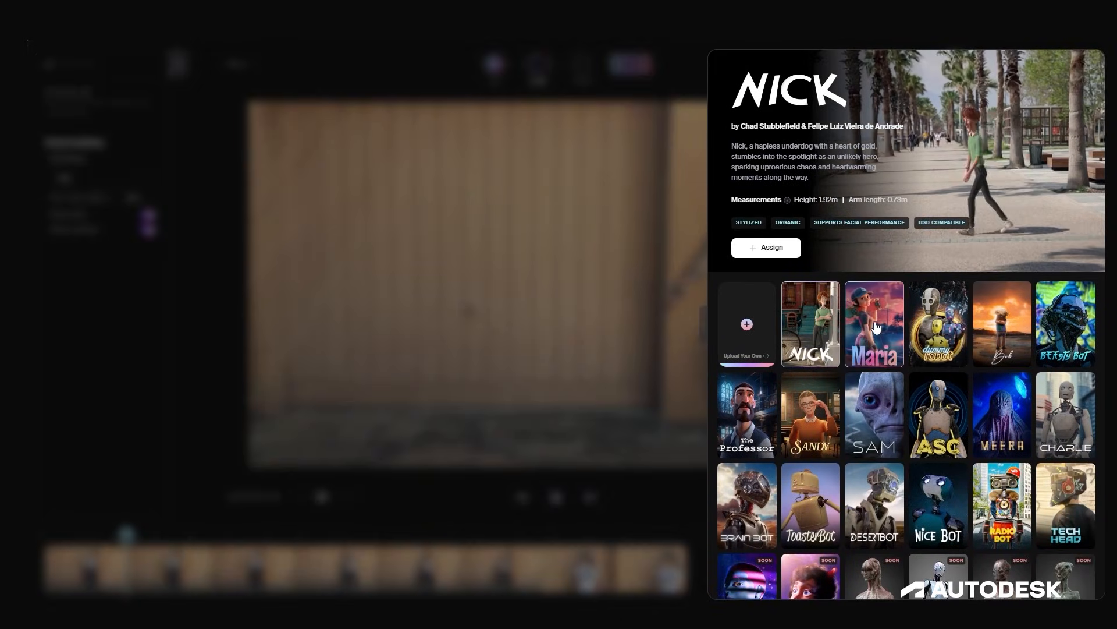
click(874, 324)
click(780, 230)
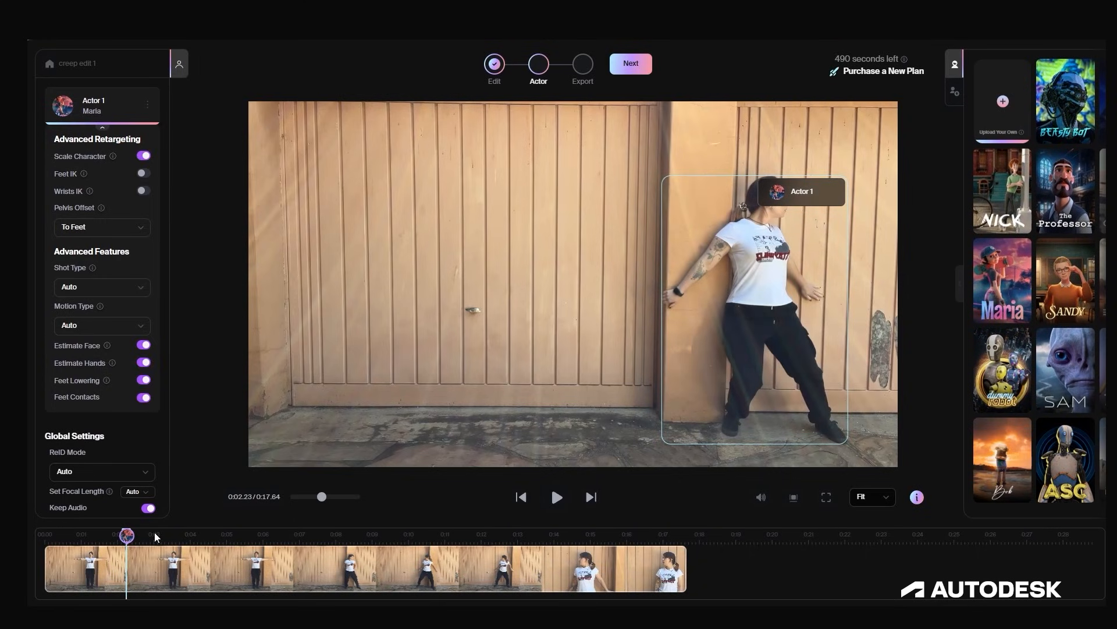
- Scan the close-up frame at about 14.2 seconds for actors and assign the detected woman to Actor 1
drag(156, 537, 559, 535)
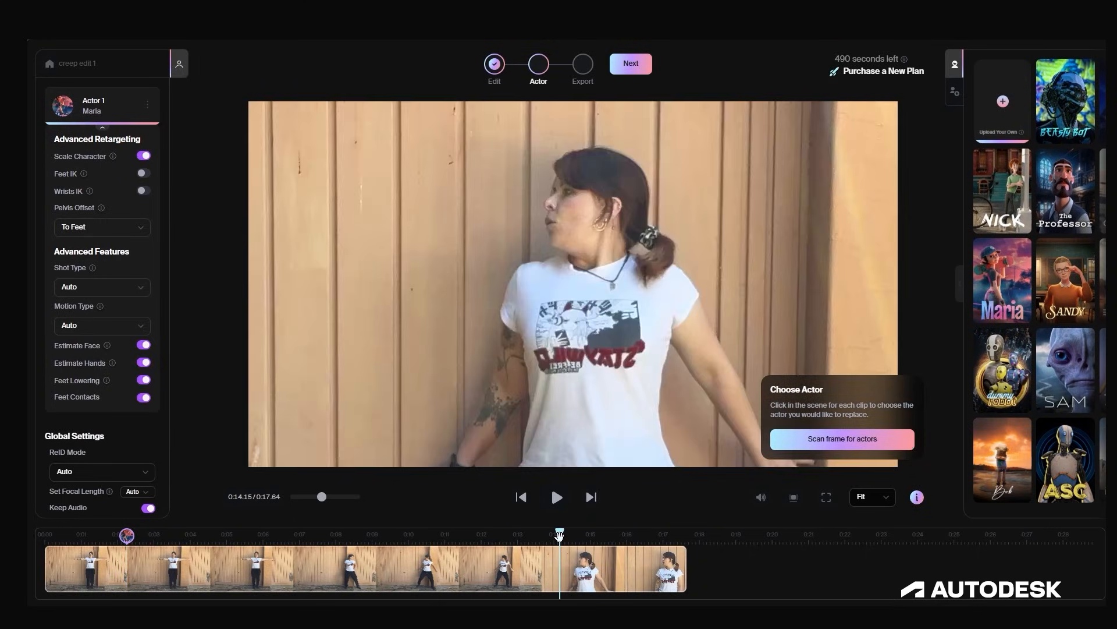
click(843, 438)
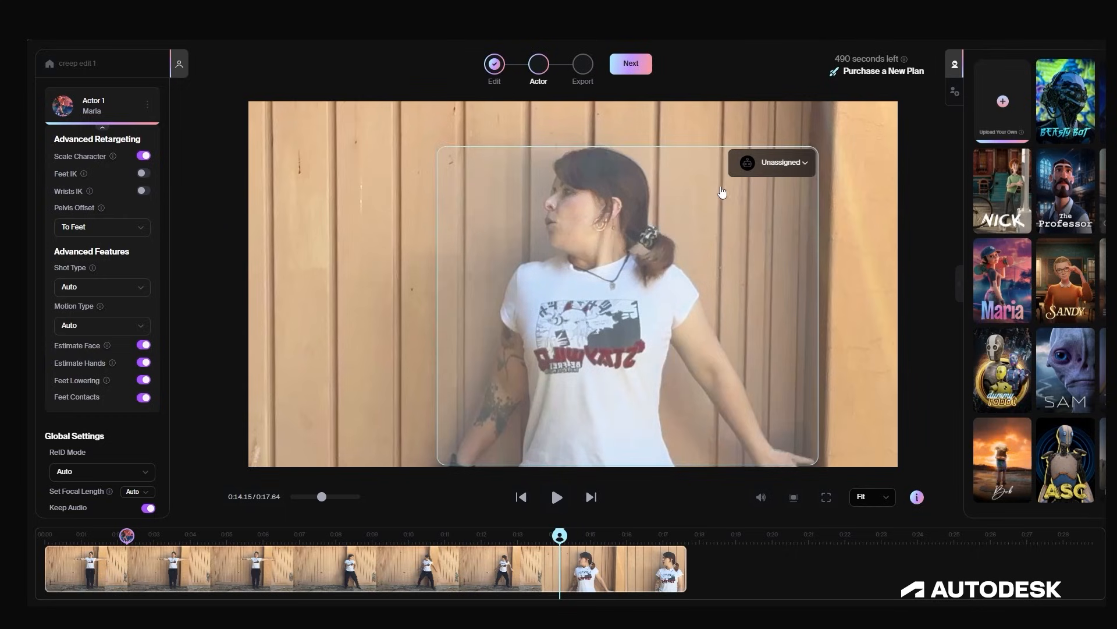
click(799, 168)
click(781, 193)
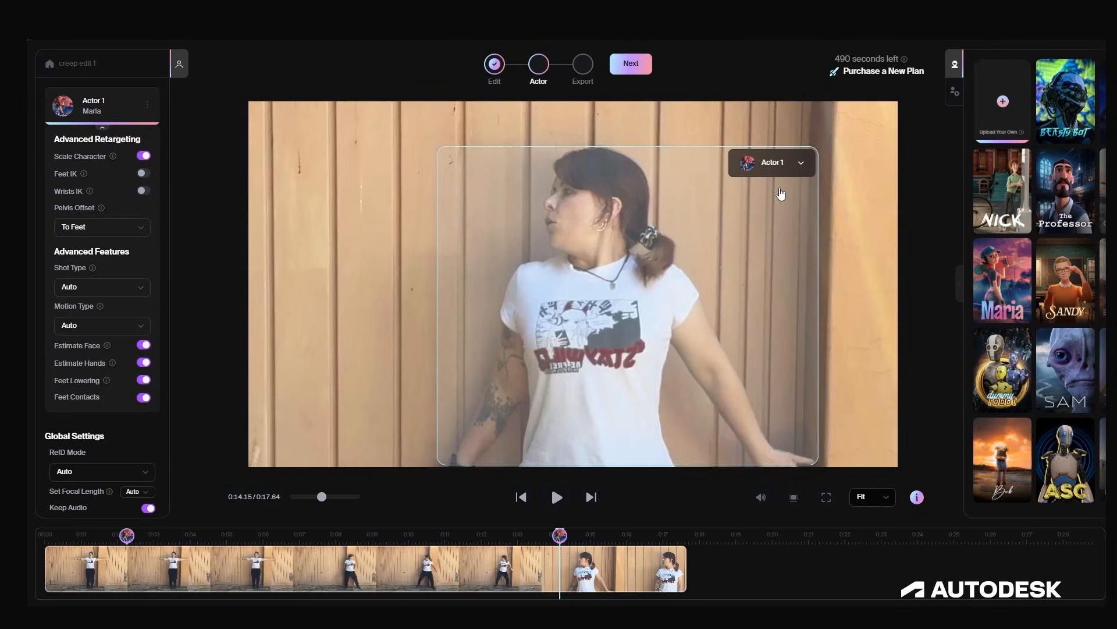
- Detect the woman in the wide frame at about 16.9 seconds and assign her to Actor 1
drag(580, 554, 660, 535)
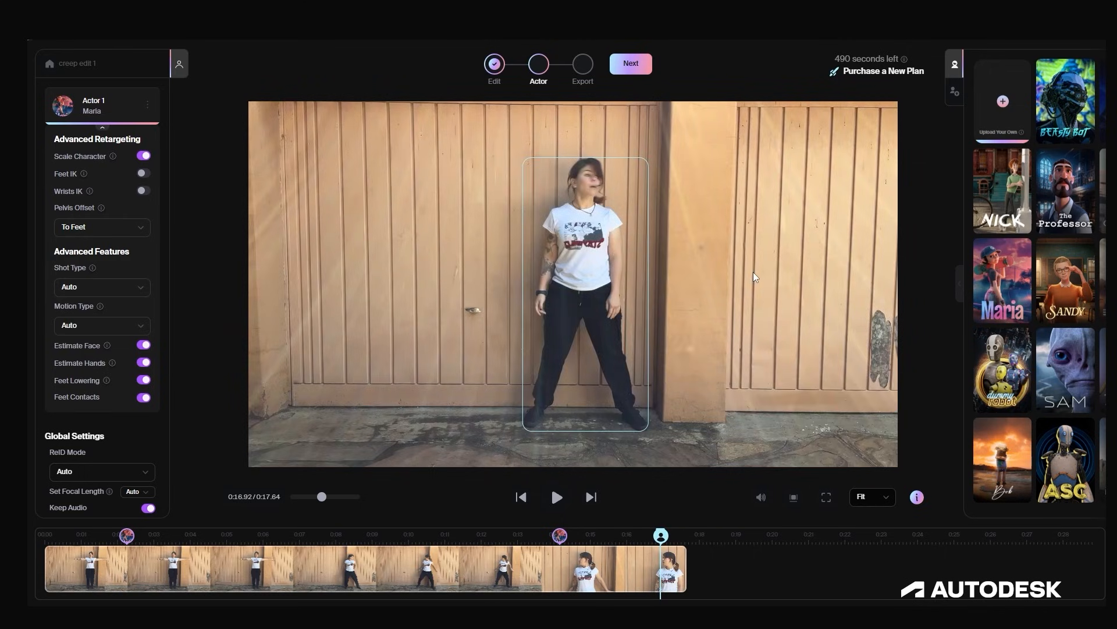
click(602, 175)
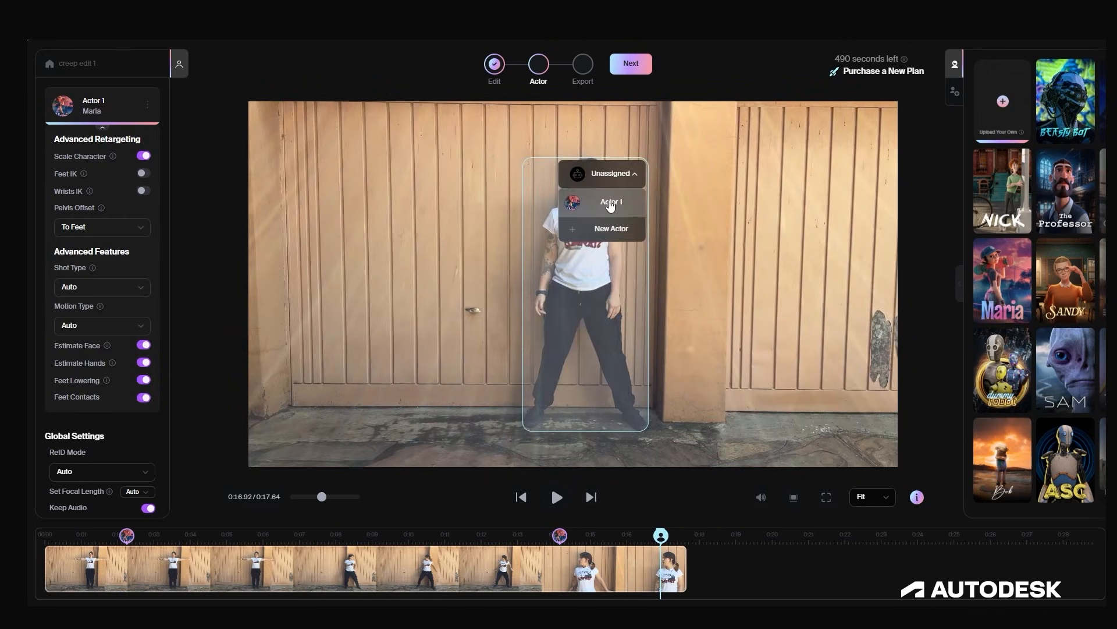
click(611, 205)
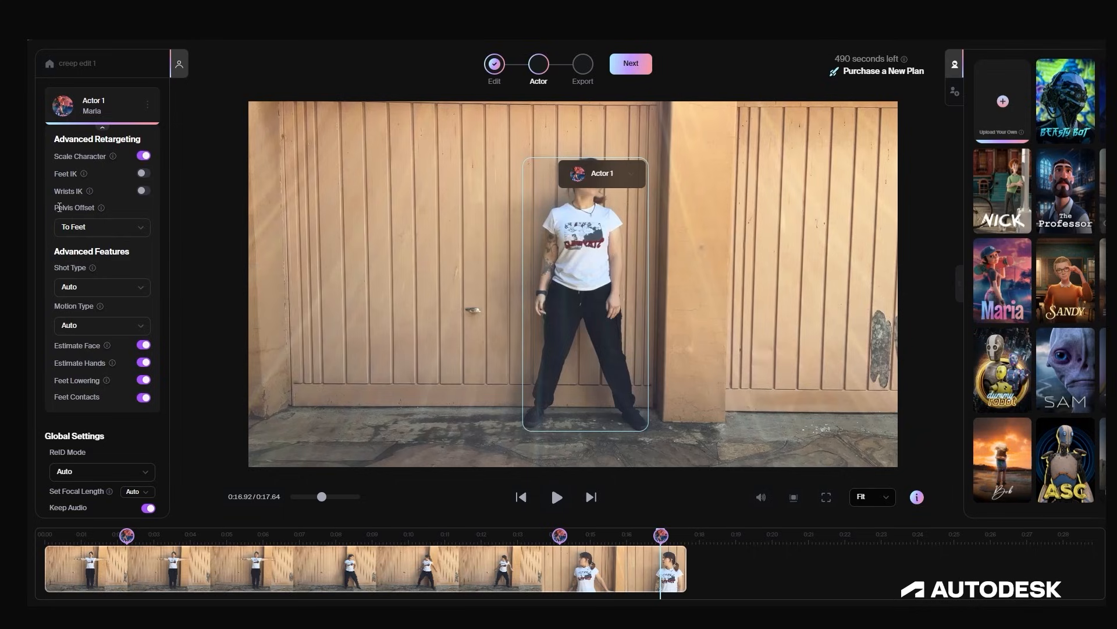
- Review the Pelvis Offset options and enable Feet IK and Wrists IK in Actor 1's advanced retargeting settings
click(91, 227)
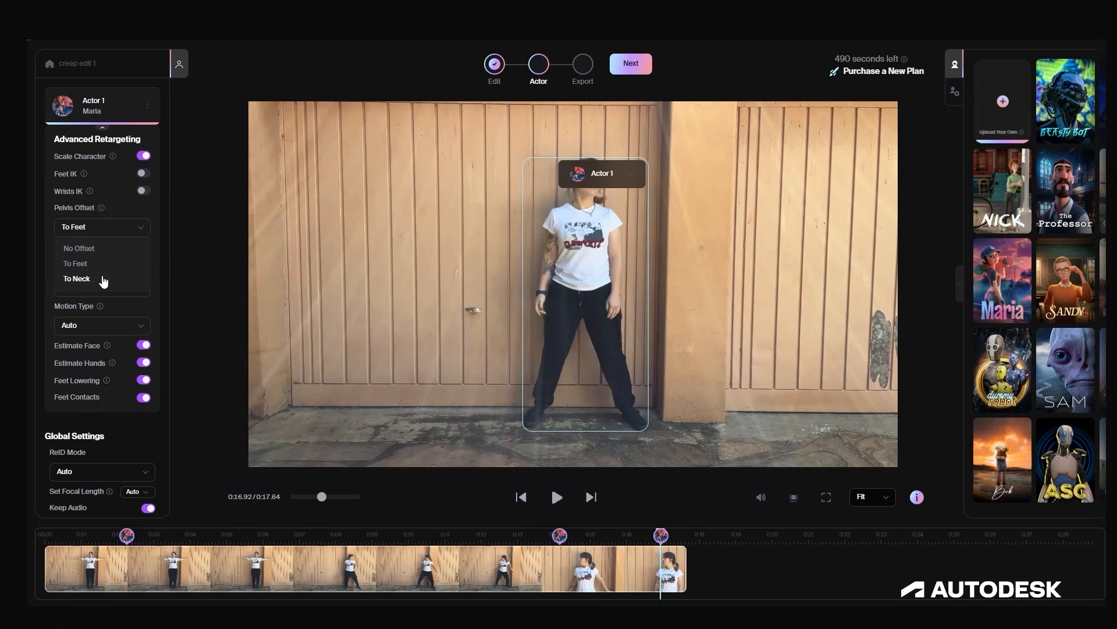
click(154, 211)
click(144, 174)
click(144, 191)
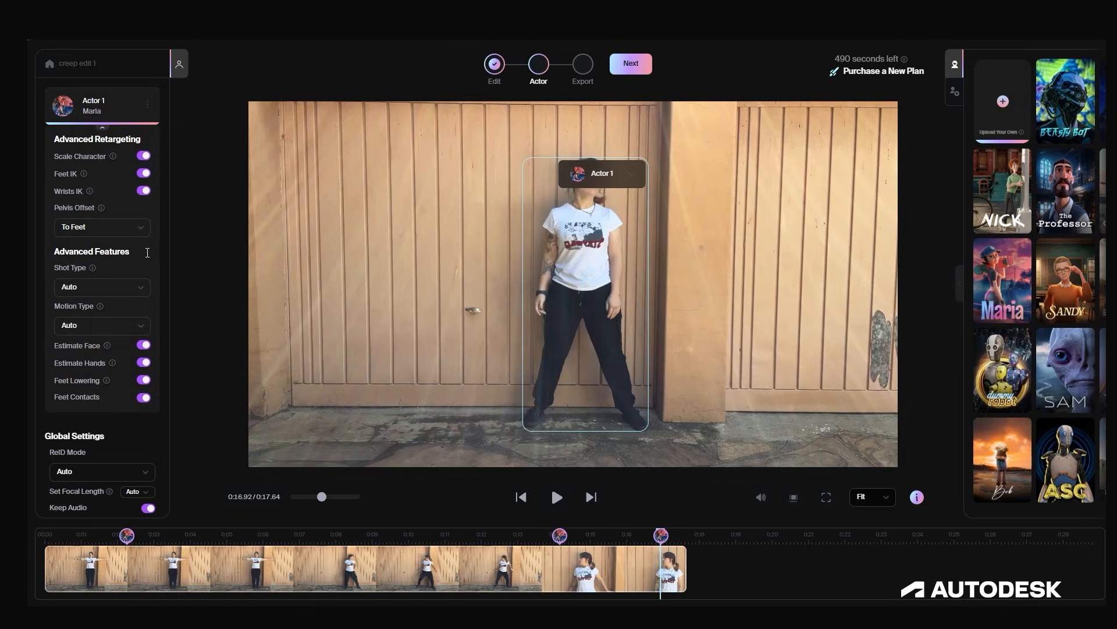
scroll(150, 256, down, 1)
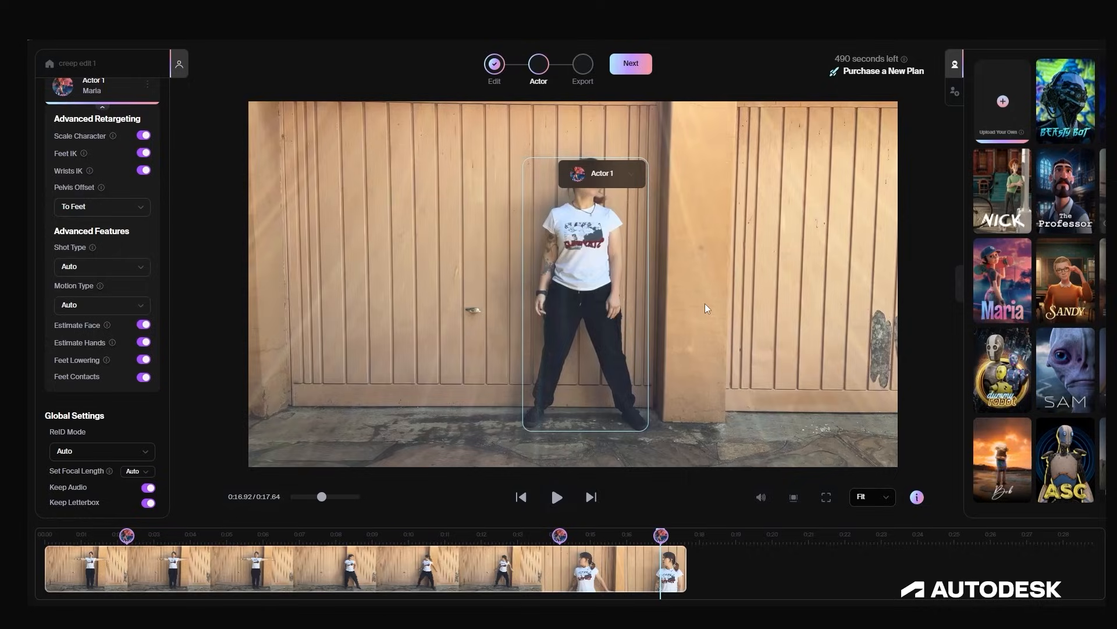
- Enable AI MoCap, Clean Plate, Alpha Masks, Camera Track, Character Pass and Blender Scene for export, and start processing with 720p MP4 output
click(648, 65)
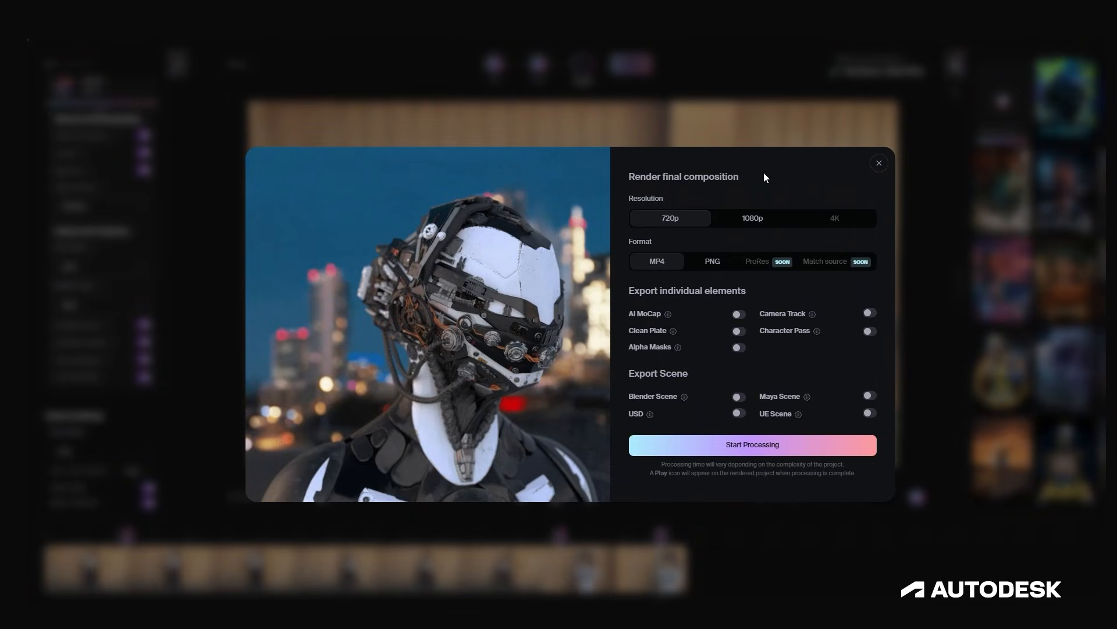
click(739, 315)
click(869, 315)
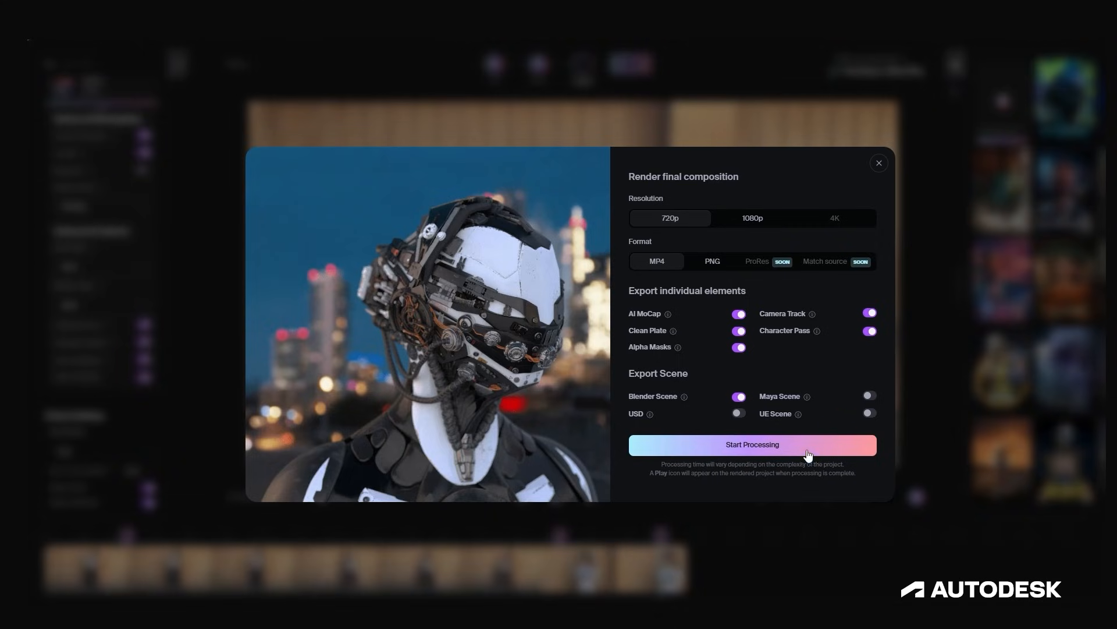
click(778, 445)
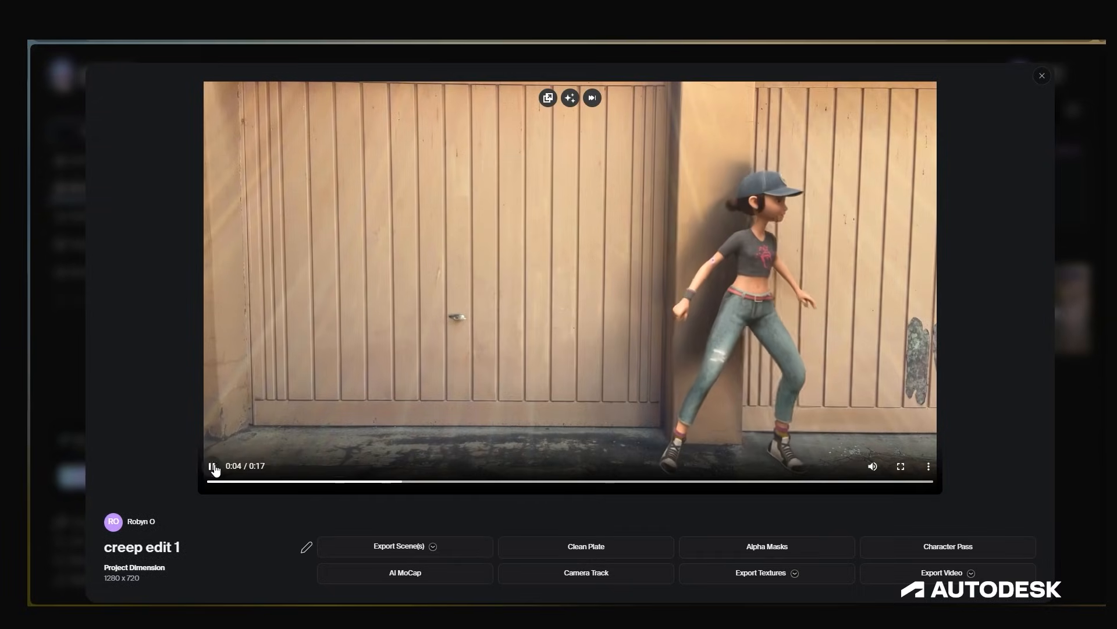
- Export the rendered creep edit 1 project as a Blender Scene
scroll(623, 519, down, 1)
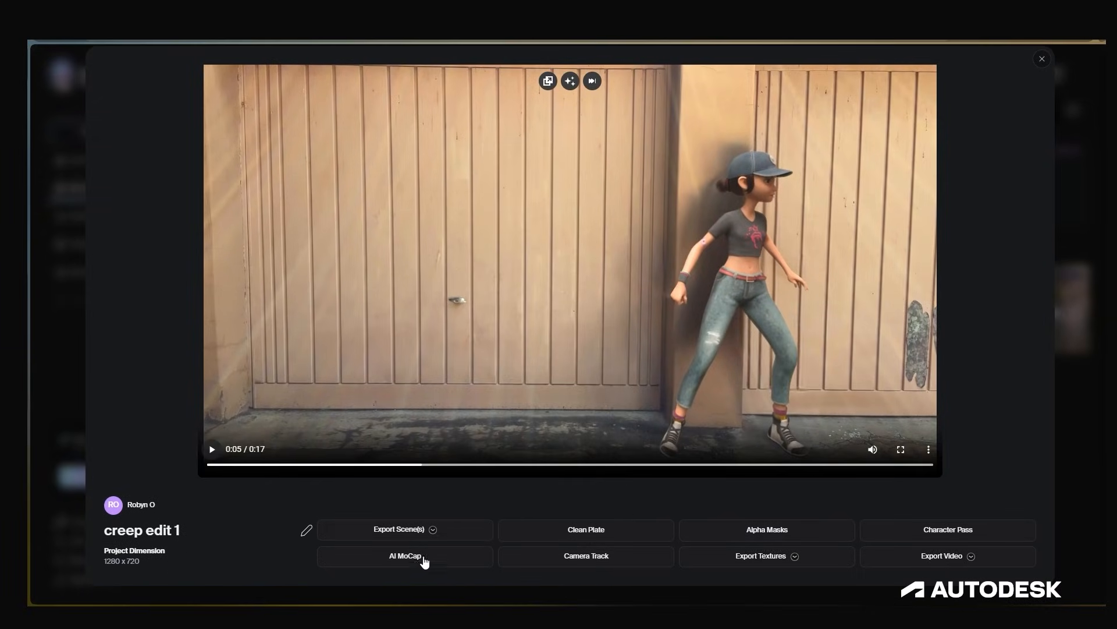
click(438, 532)
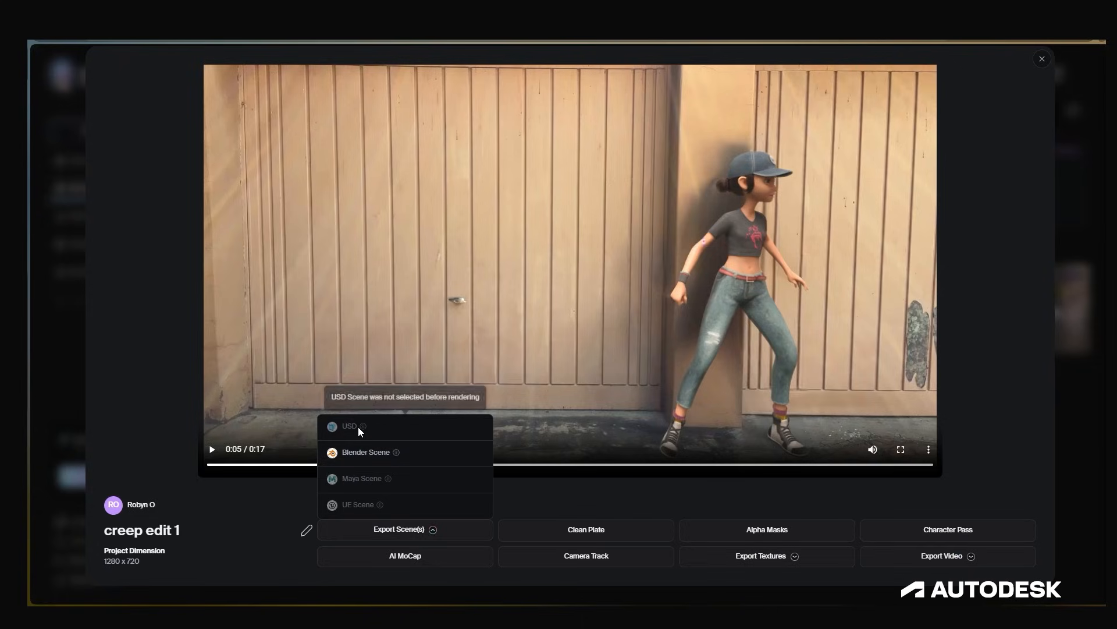
click(363, 456)
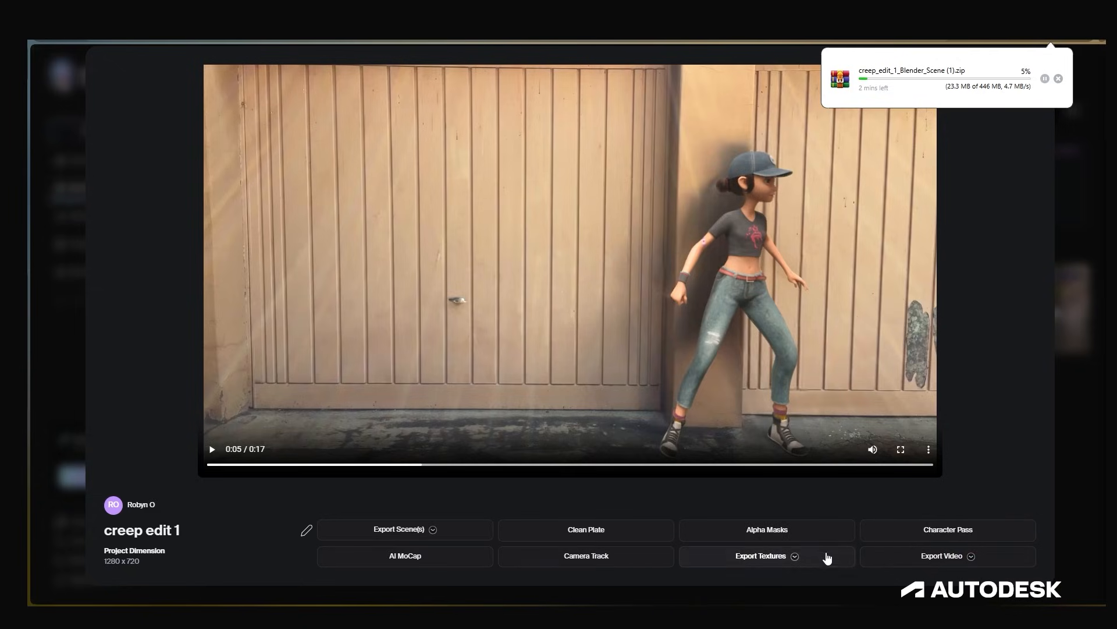
- Download the Clean Plate, Alpha Masks and Character Pass of the rendered project
click(431, 530)
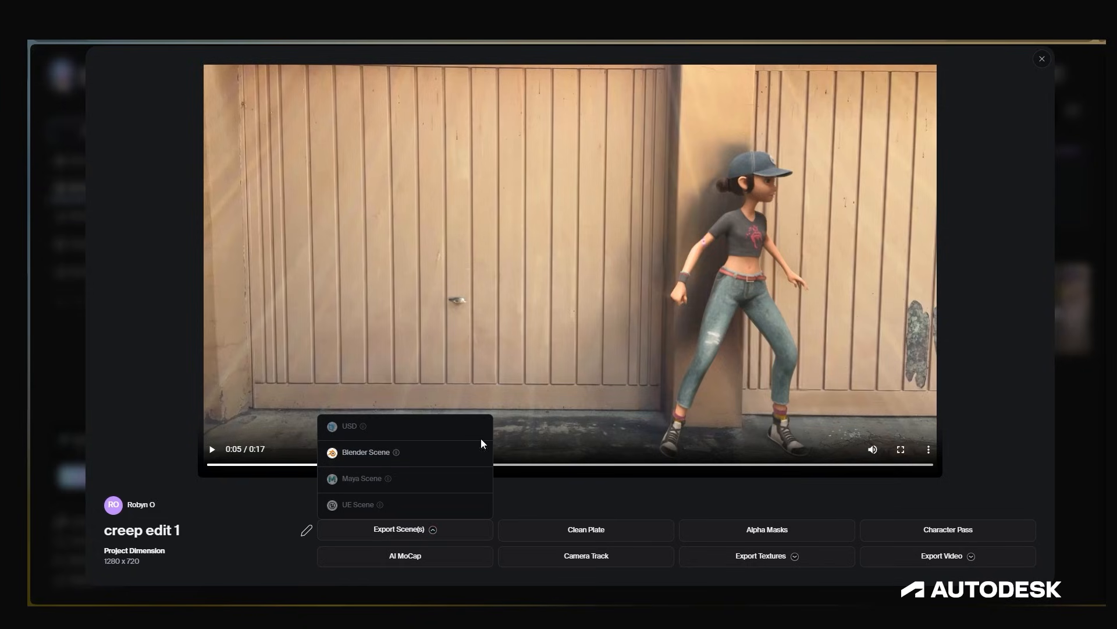
click(577, 493)
click(574, 530)
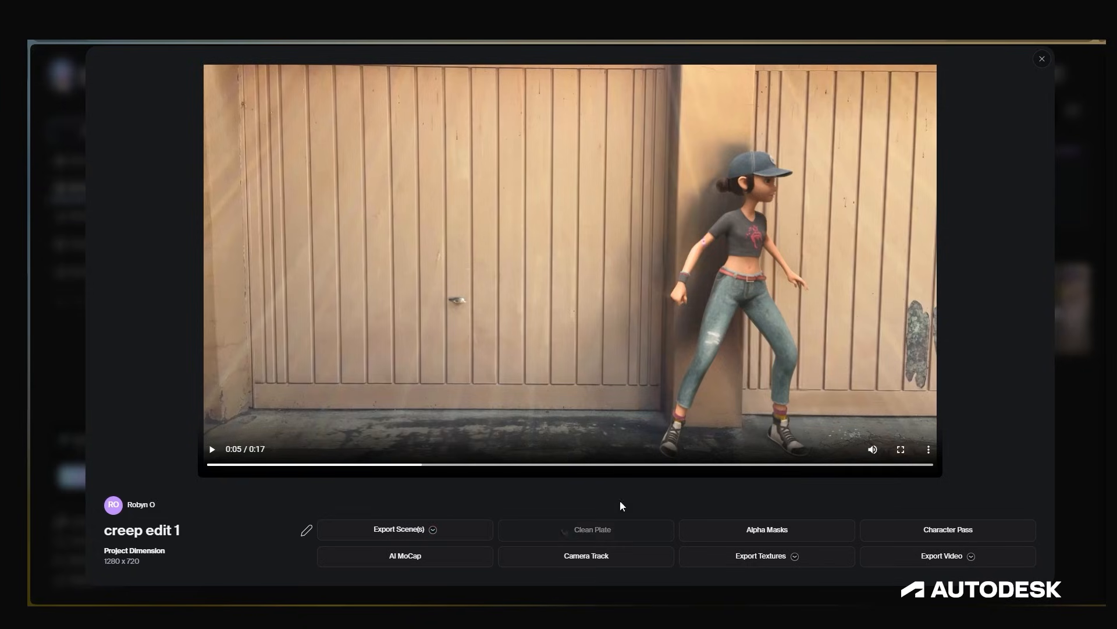
click(801, 534)
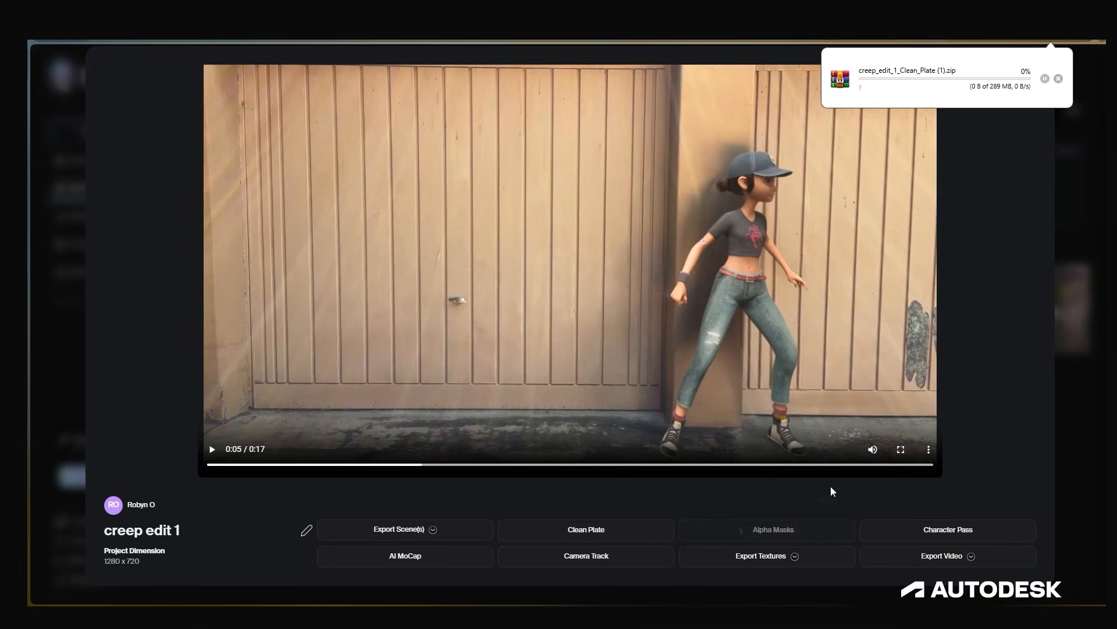
click(985, 532)
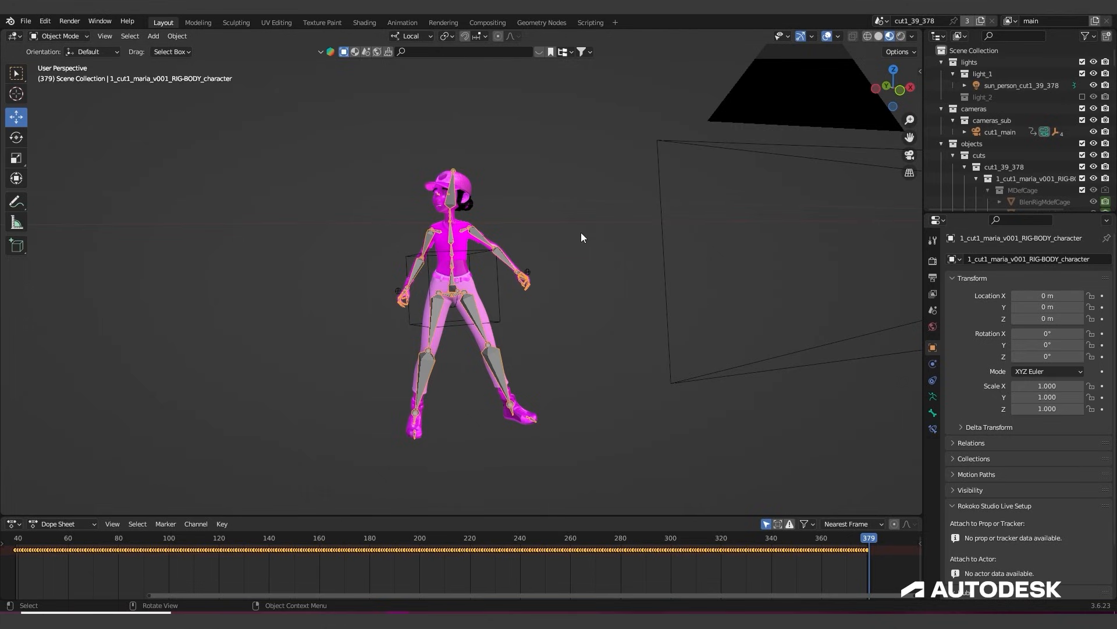
- Relink the scene's missing texture files by searching for them in the maria_textures folder
click(528, 205)
middle_drag(528, 205, 598, 275)
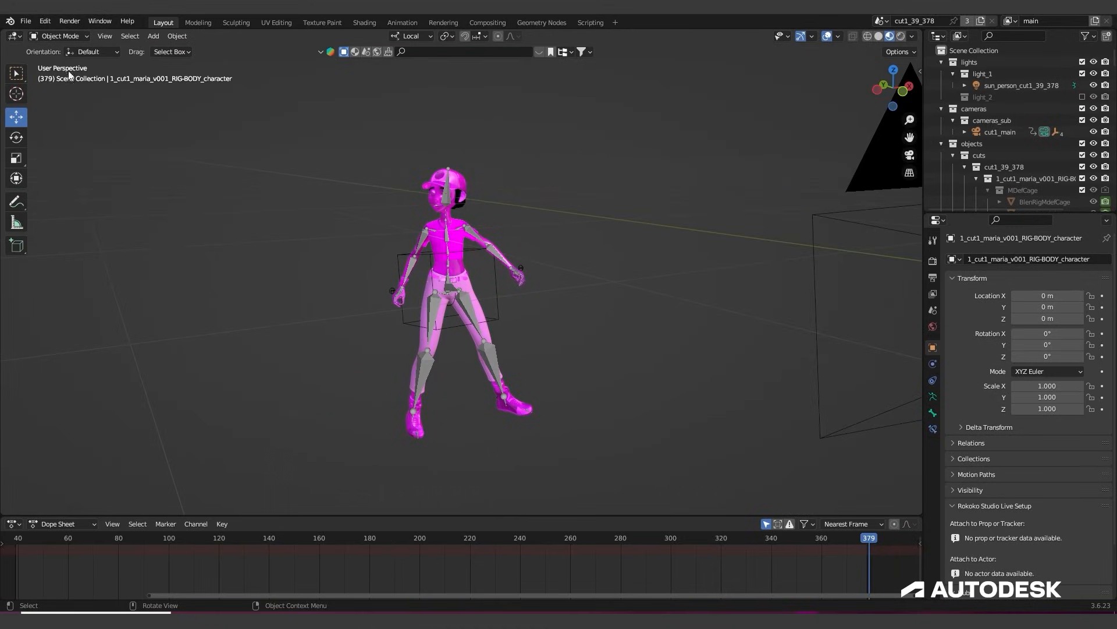
click(26, 21)
mouse_move(77, 206)
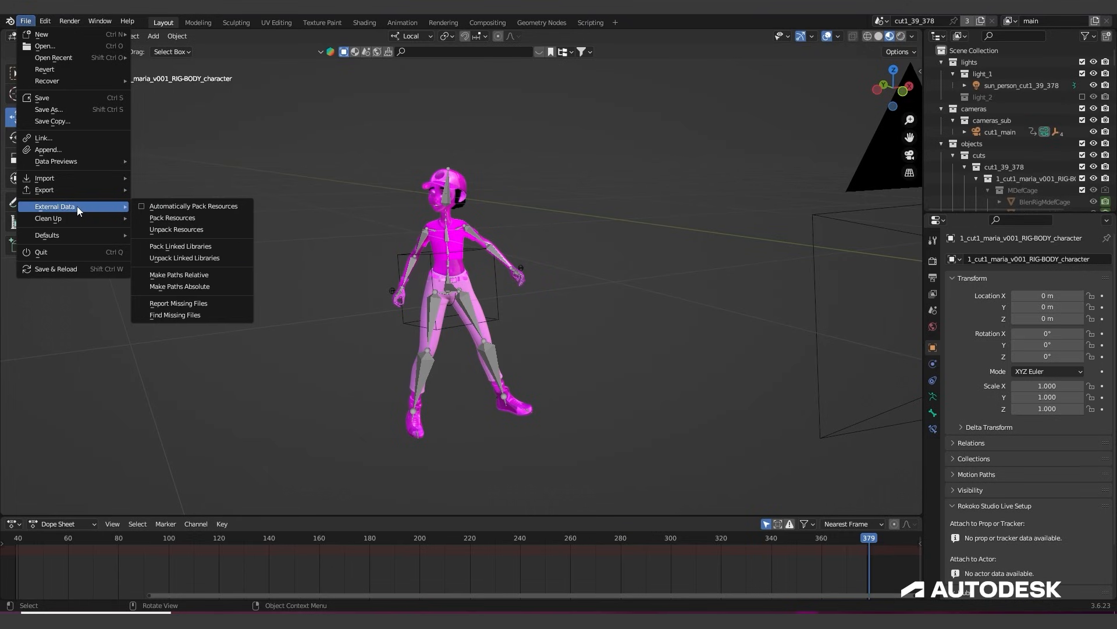
click(215, 313)
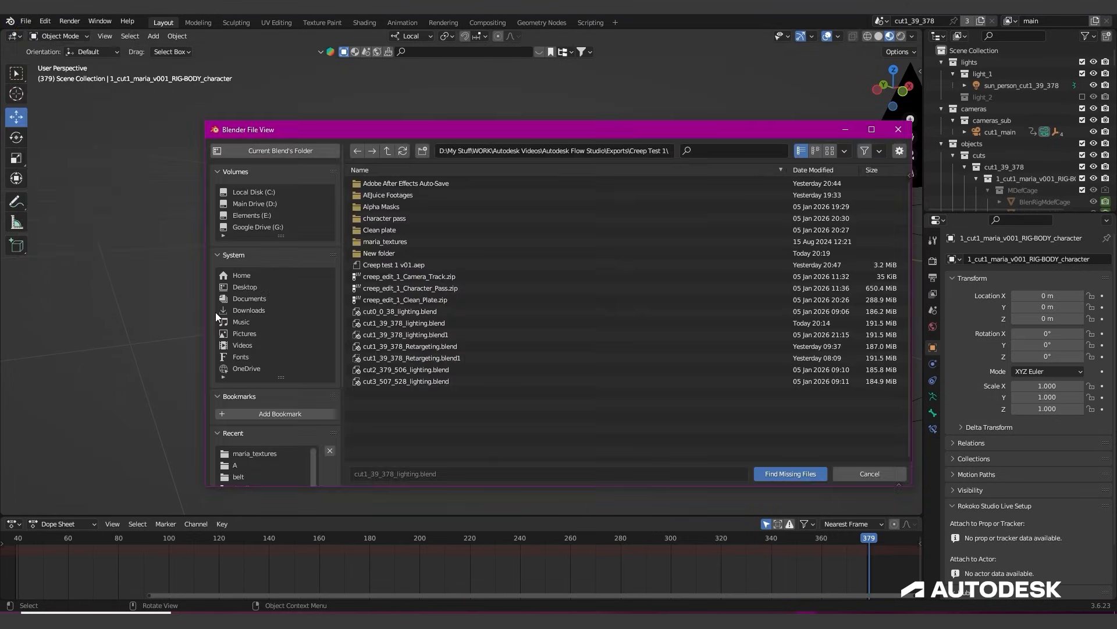
click(255, 453)
click(779, 472)
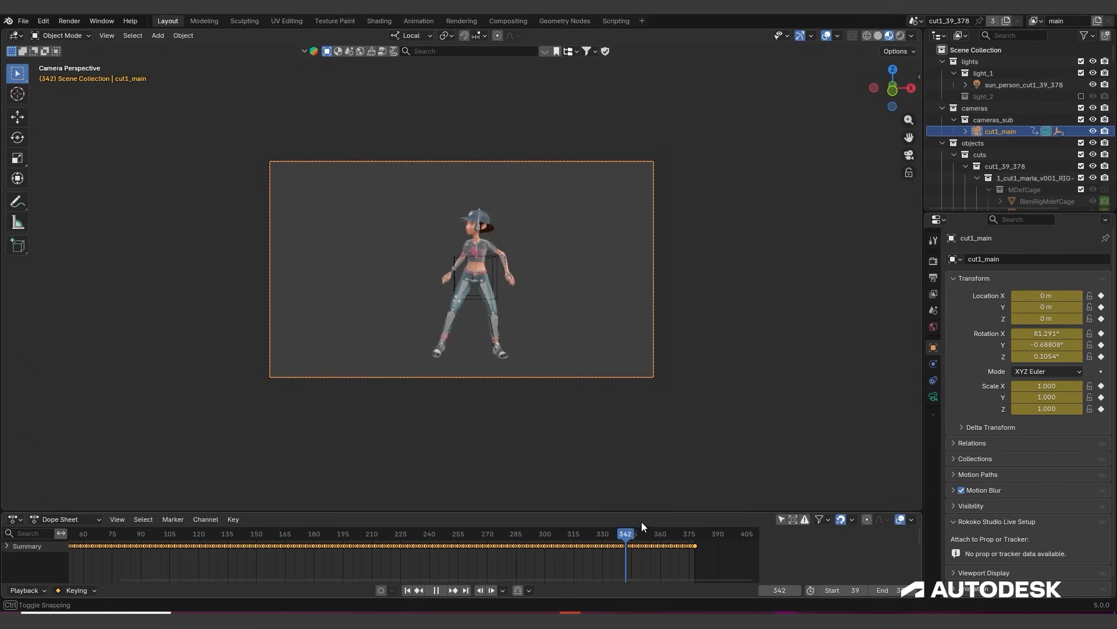
- Load the whole Clean plate JPG sequence as the background image of the cut1_main camera
key(space)
click(934, 397)
click(953, 439)
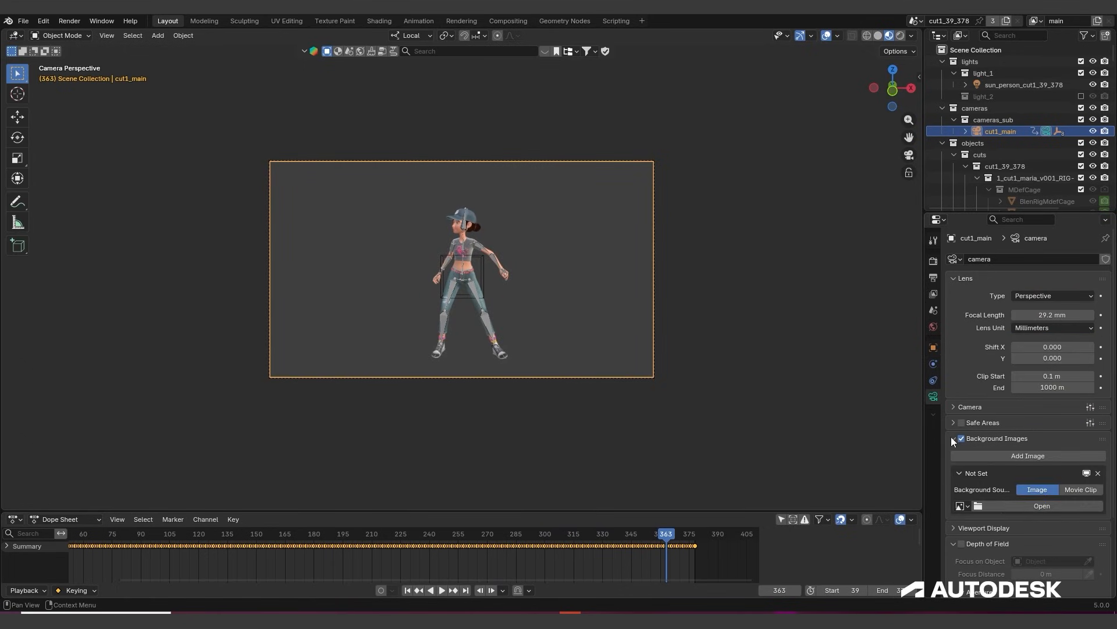
click(1002, 505)
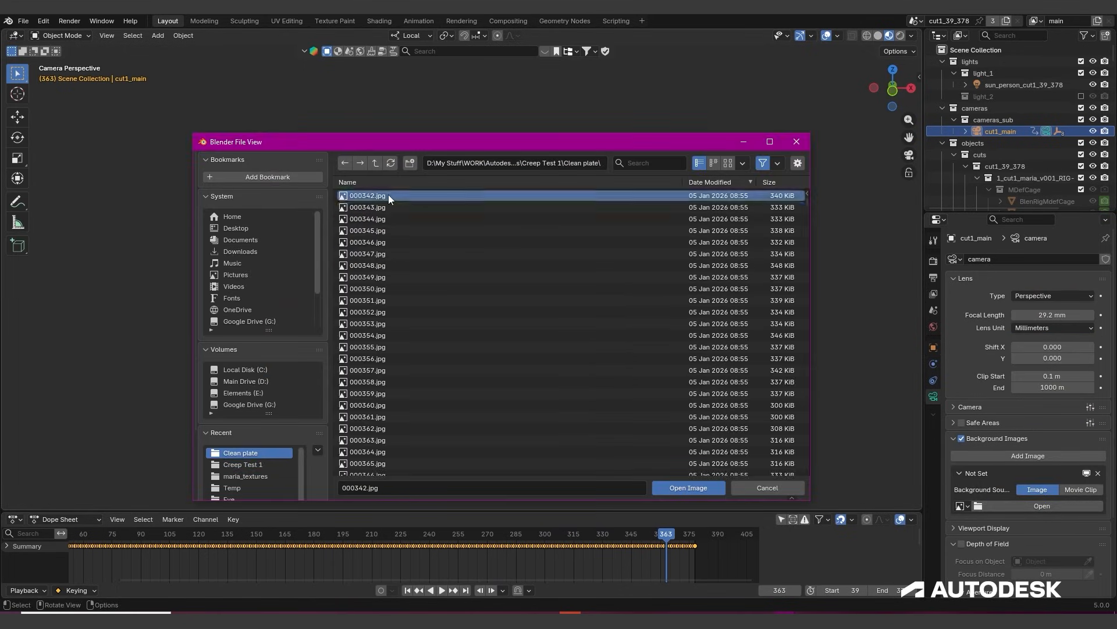
key(a)
click(702, 488)
- Scrub through the animation in camera view to examine Maria's alignment with the clean plate, and check the viewport display options
drag(300, 537, 567, 511)
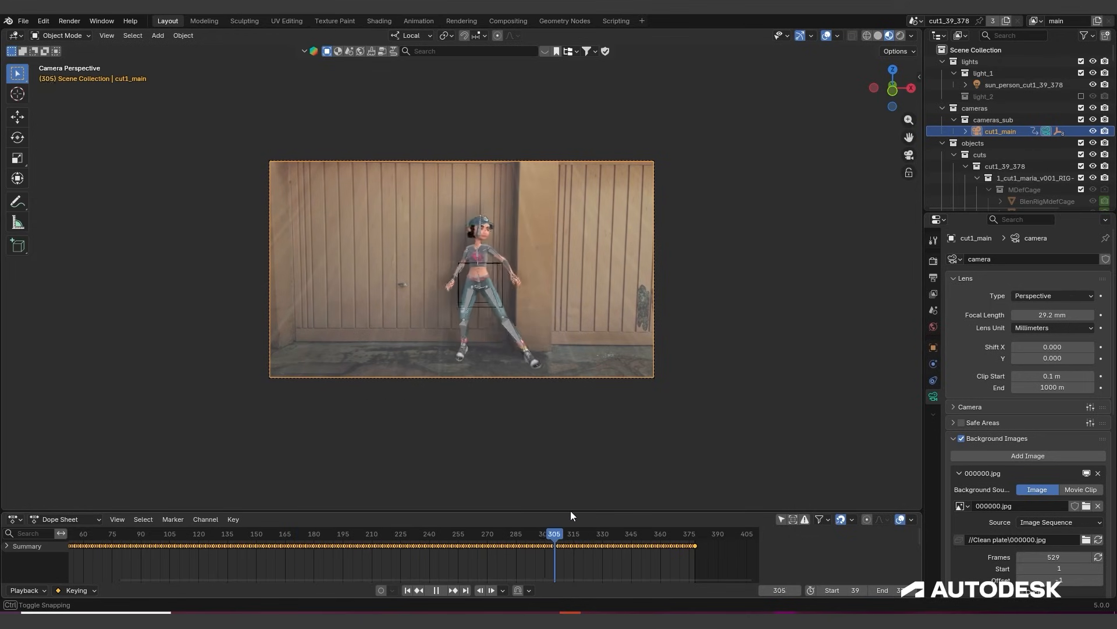
drag(632, 500, 646, 493)
scroll(647, 344, up, 4)
drag(654, 531, 447, 534)
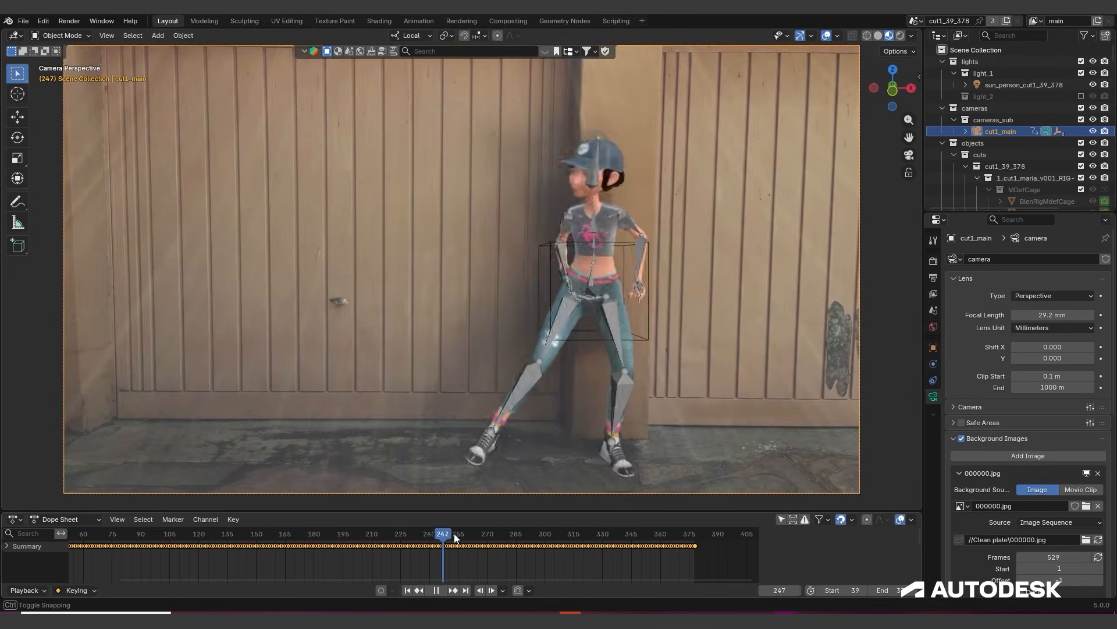
click(837, 36)
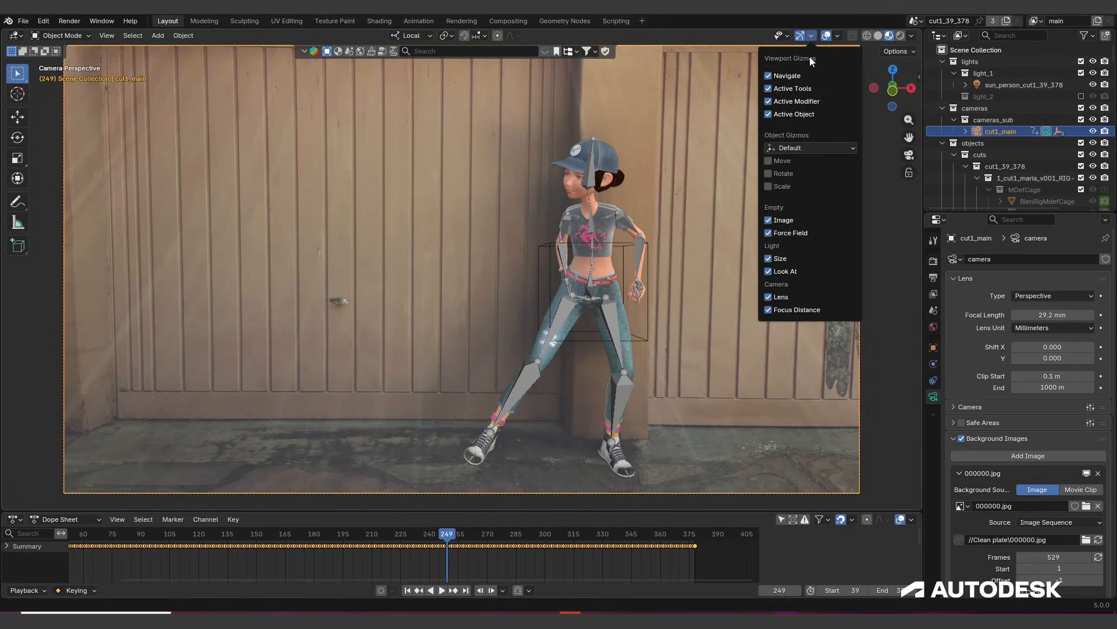
click(844, 189)
mouse_move(464, 534)
mouse_down()
mouse_move(433, 536)
mouse_move(486, 529)
mouse_move(443, 528)
mouse_up()
- Switch to the Animation workspace and select Maria's body rig
click(422, 22)
scroll(563, 236, down, 1)
middle_drag(563, 236, 639, 279)
click(619, 199)
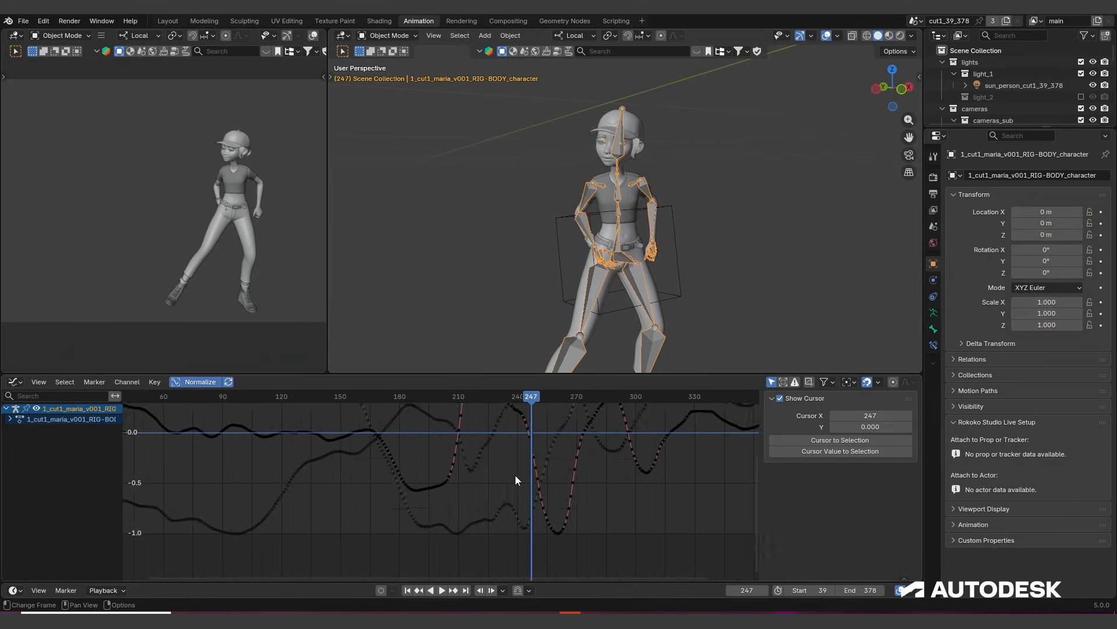
- Select all of the rig's bones and their keyframes in Pose Mode and apply Clean Keyframes
scroll(515, 476, down, 7)
key(ctrl+Tab)
key(a)
scroll(499, 481, down, 5)
middle_drag(499, 481, 516, 490)
click(153, 382)
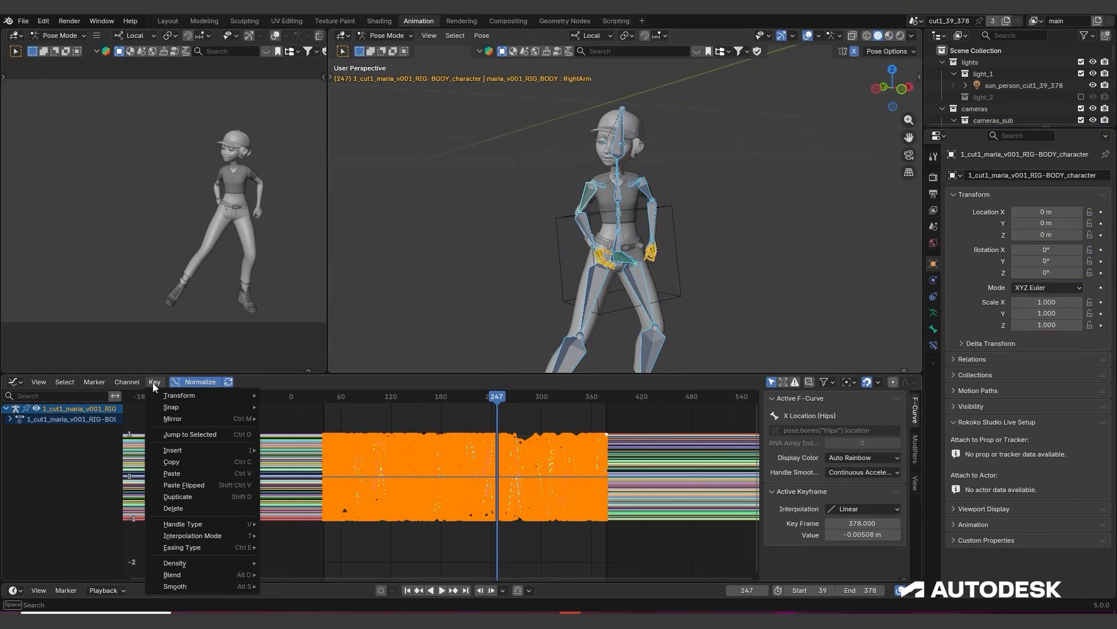
mouse_move(201, 562)
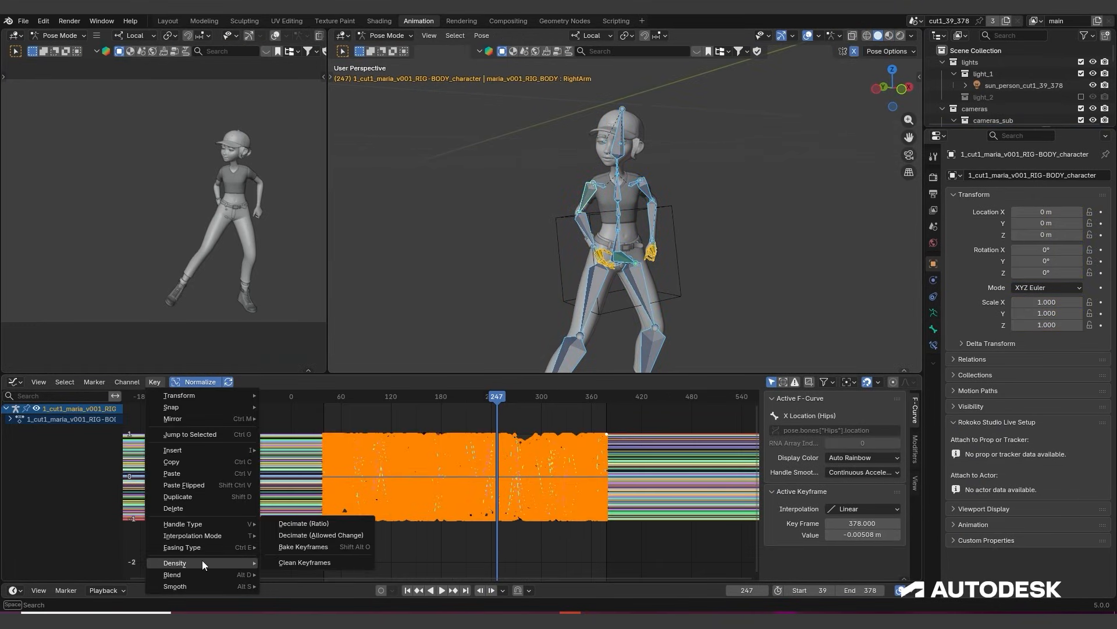
click(327, 562)
scroll(505, 518, up, 10)
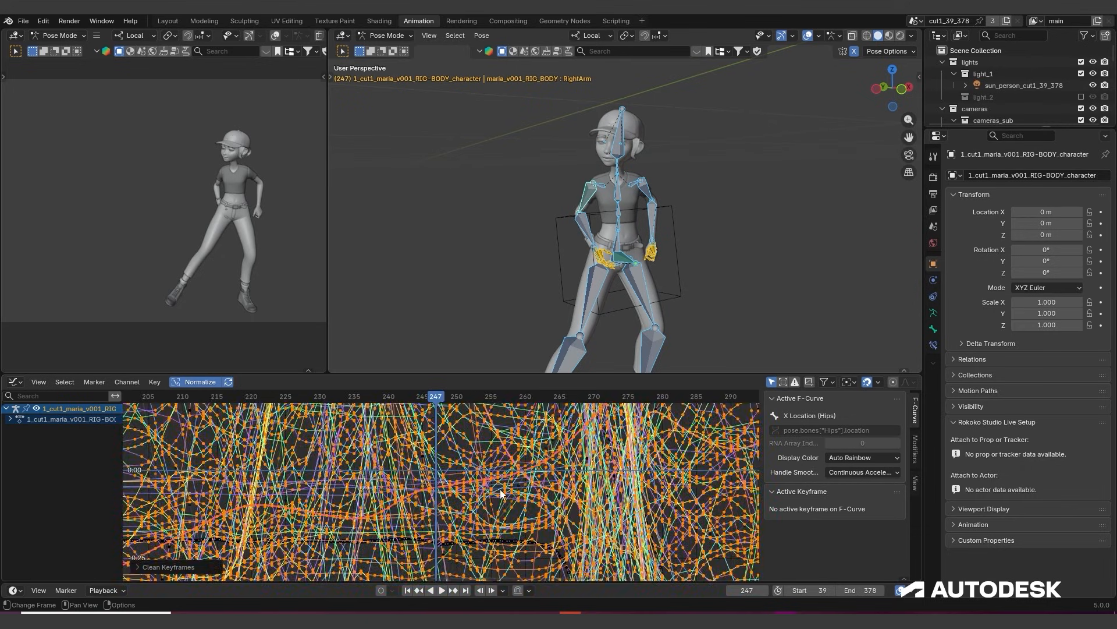
- Delete unwanted stretches of keyframes from the right arm bones' motion curves, checking the pose along the timeline
scroll(456, 480, down, 5)
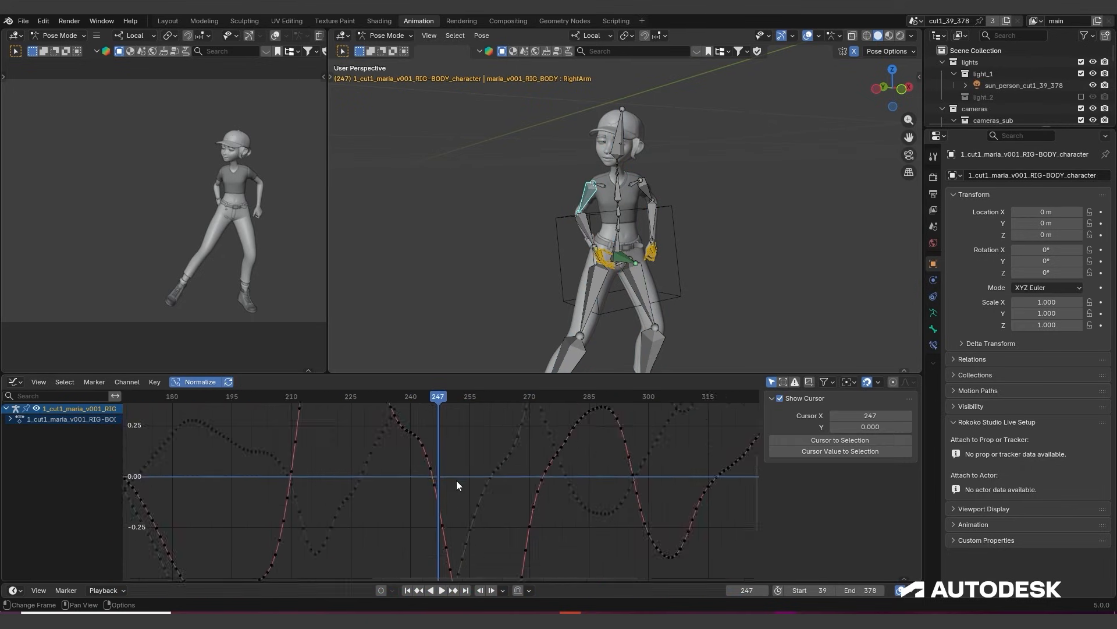
middle_drag(456, 480, 457, 524)
drag(445, 394, 383, 575)
scroll(332, 431, down, 6)
mouse_move(383, 573)
middle_down()
mouse_move(396, 493)
mouse_move(402, 570)
middle_up()
key(Delete)
drag(350, 397, 382, 571)
click(603, 226)
scroll(349, 437, down, 1)
key(Delete)
drag(378, 398, 432, 402)
drag(362, 416, 428, 573)
key(Delete)
drag(381, 398, 595, 409)
click(587, 199)
- Adjust the eyeBlinkL and eyeBlinkR shape key curves of Body_geo_FACE around the blink at frame 238
click(438, 484)
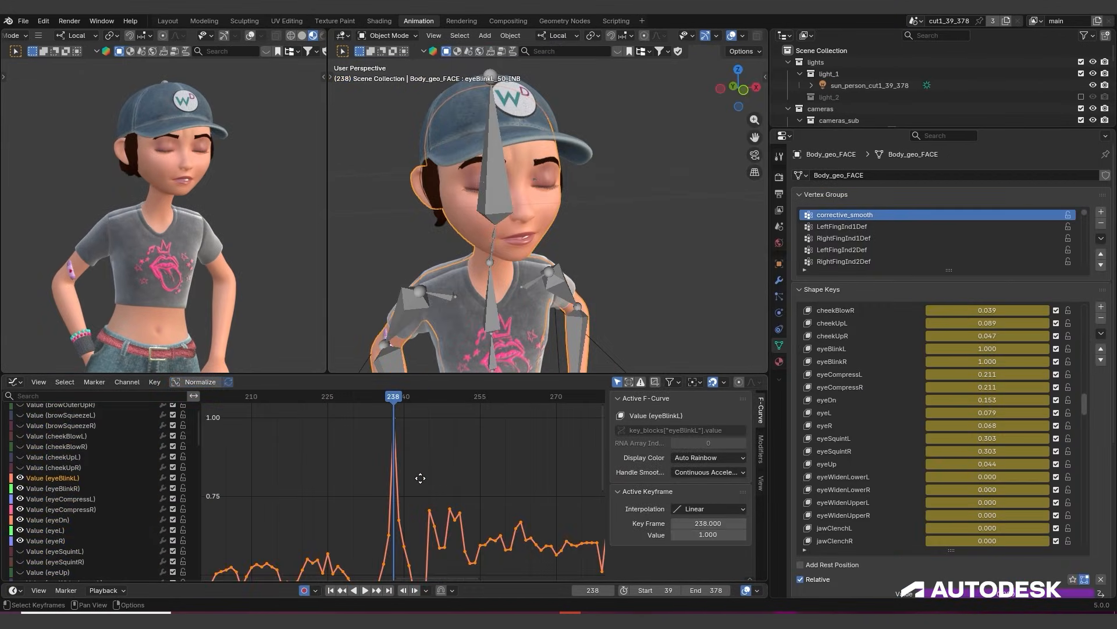
click(418, 549)
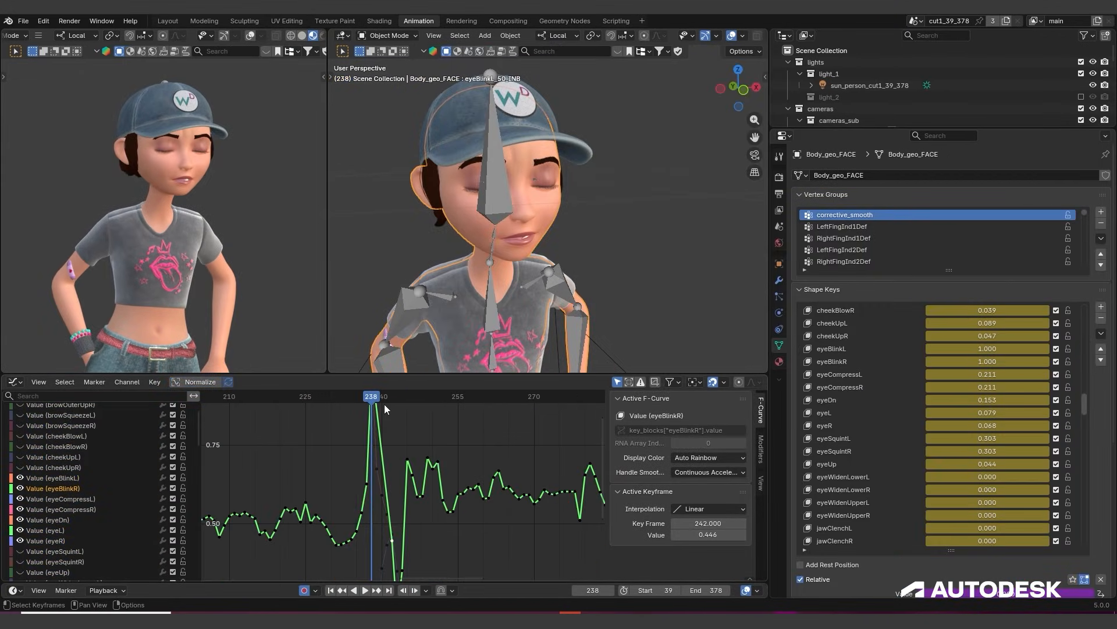
drag(372, 414, 399, 405)
middle_drag(421, 542, 432, 454)
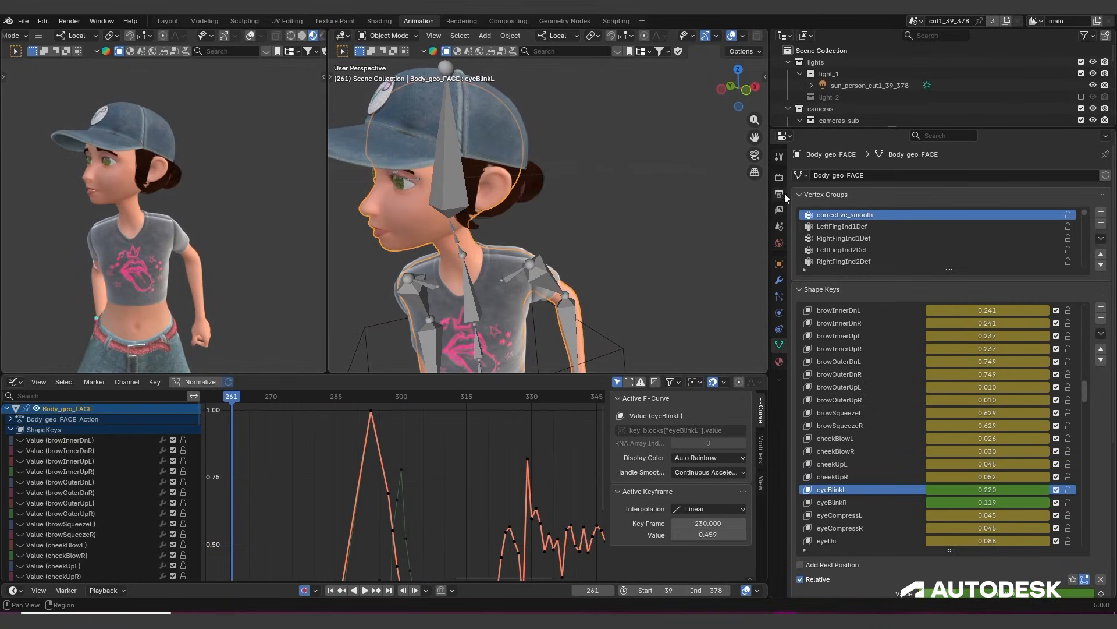
- Set the scene's render engine to EEVEE
click(780, 194)
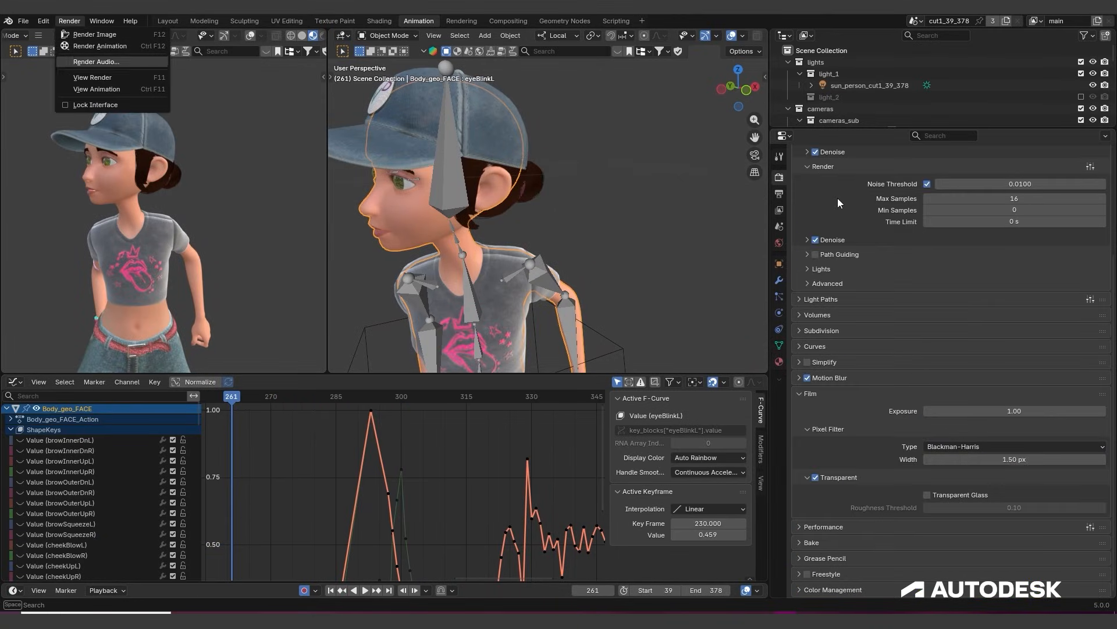
scroll(840, 205, up, 8)
click(945, 174)
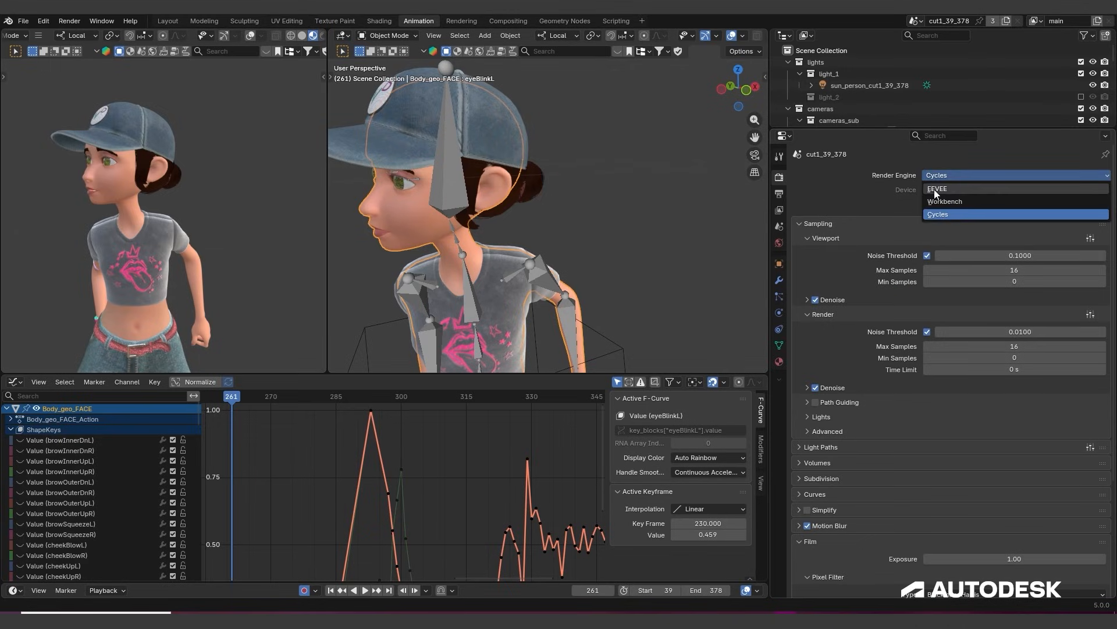
click(934, 190)
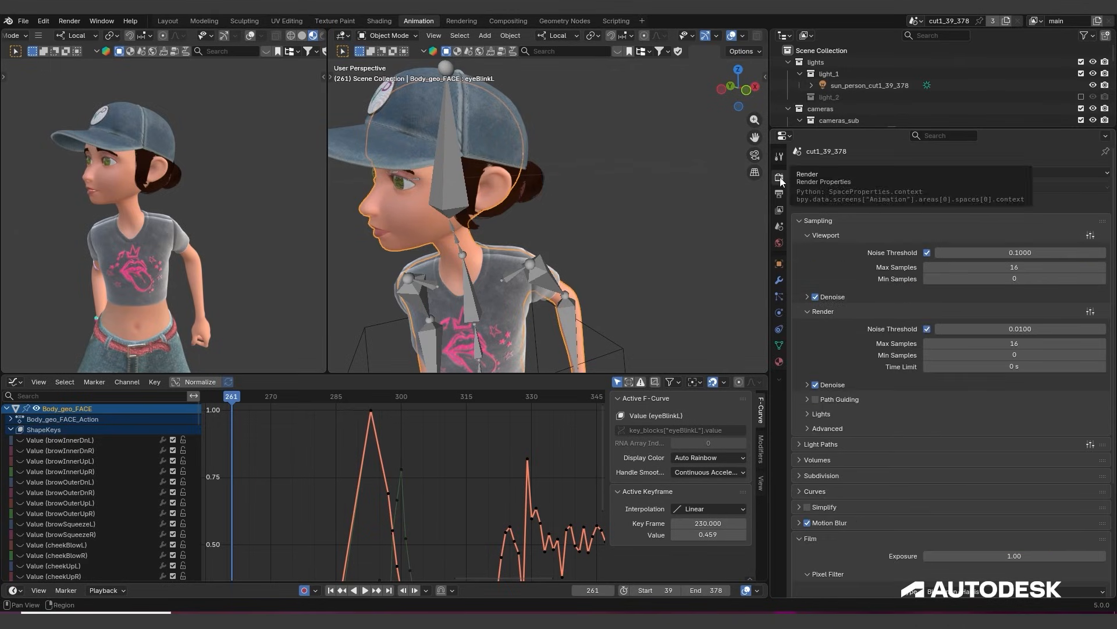
- Enable the transparent film background and render the animation
scroll(856, 510, down, 2)
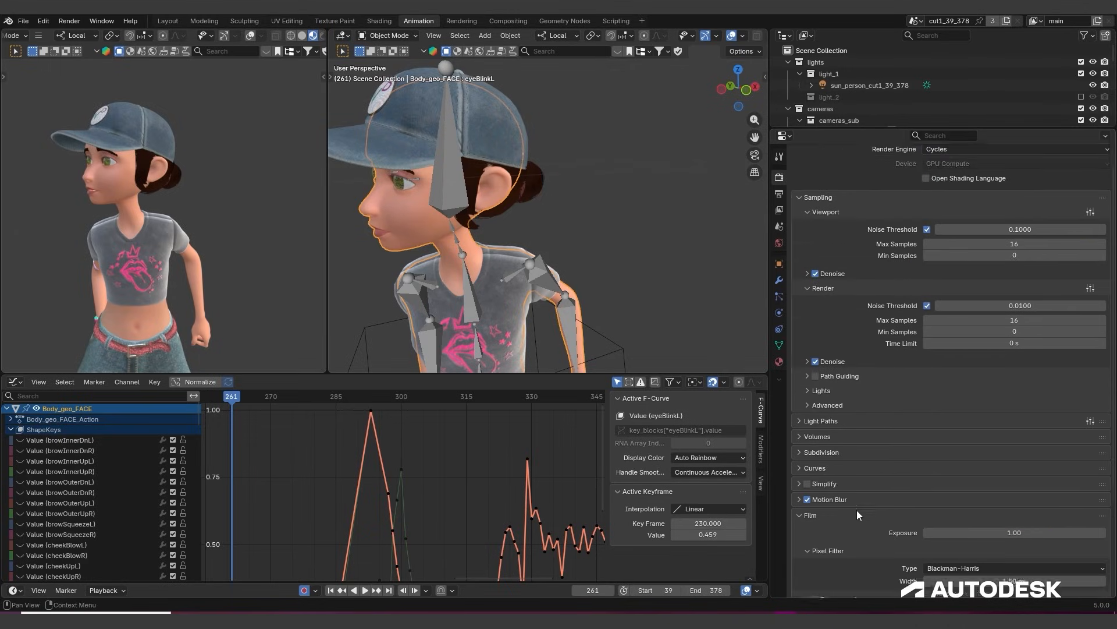
scroll(898, 483, down, 1)
click(815, 478)
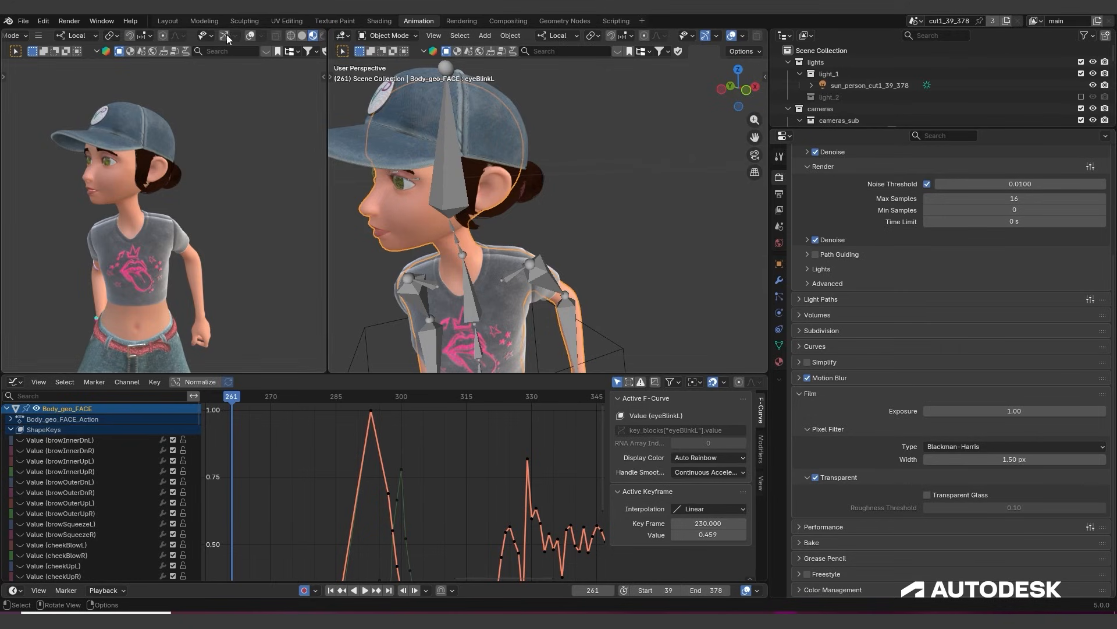
click(69, 22)
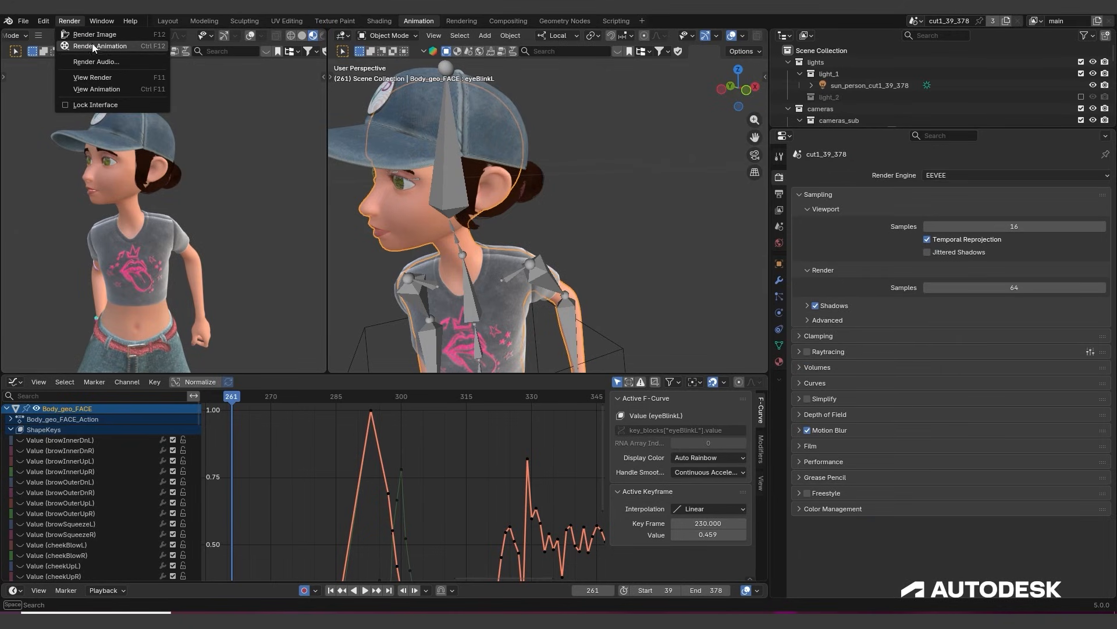
click(92, 38)
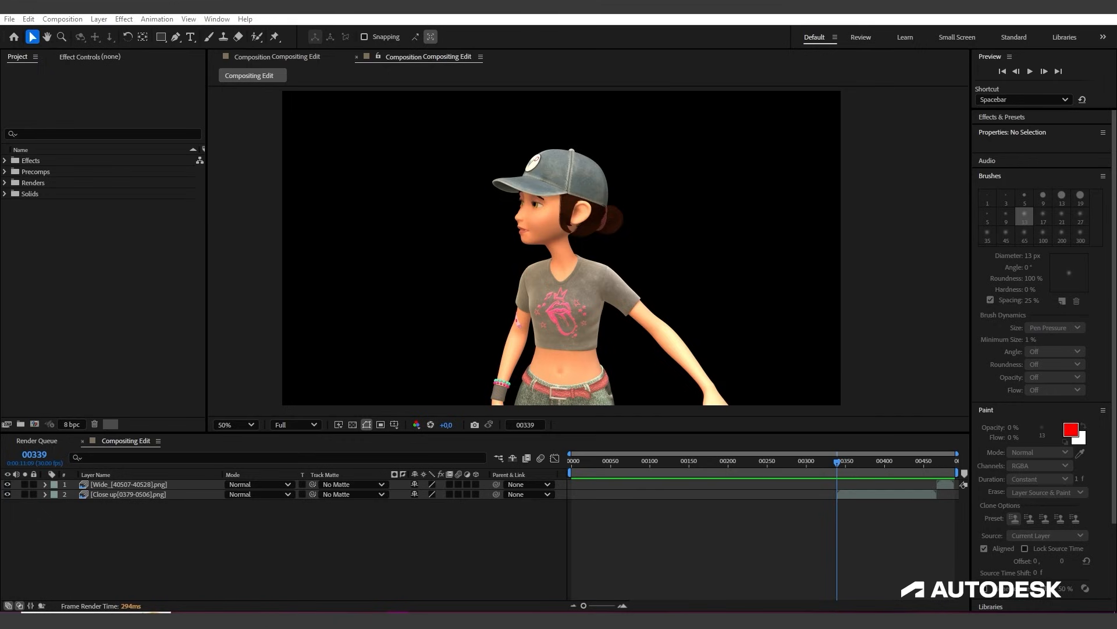
- Switch to After Effects and import the Wide_1 PNG render sequence from the Cut 1 v03 folder into the Compositing Edit
click(932, 462)
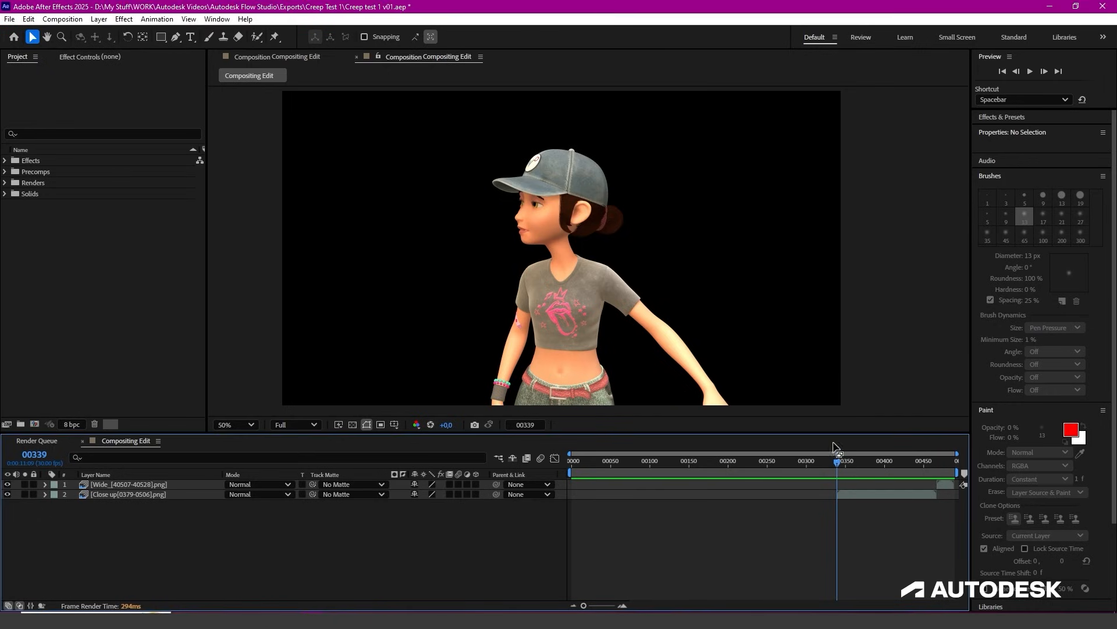
right_click(104, 260)
click(317, 320)
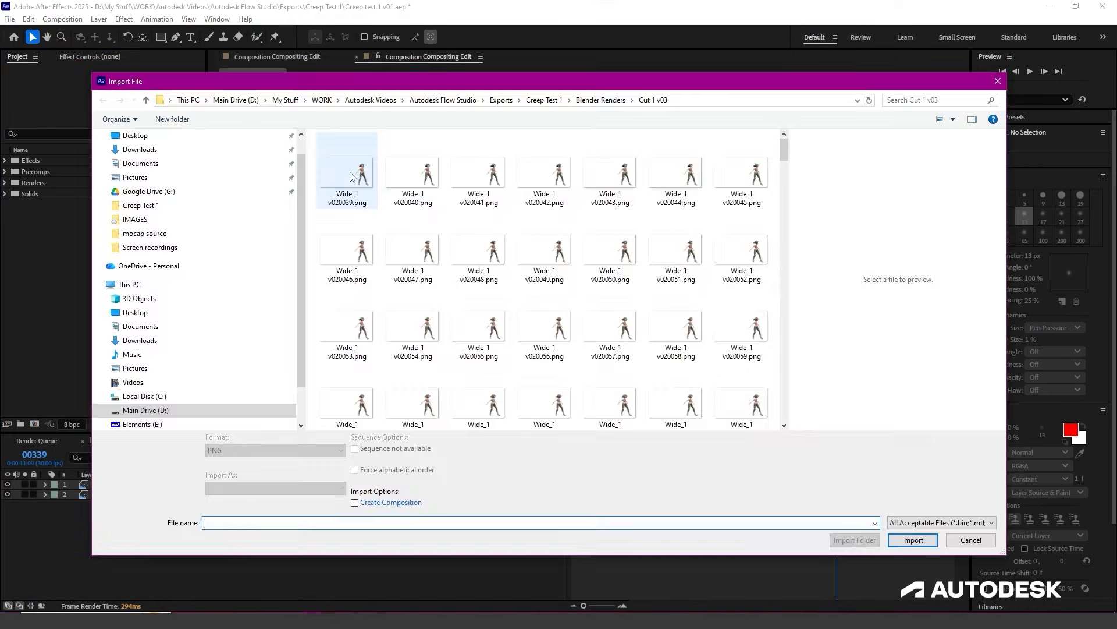
click(912, 531)
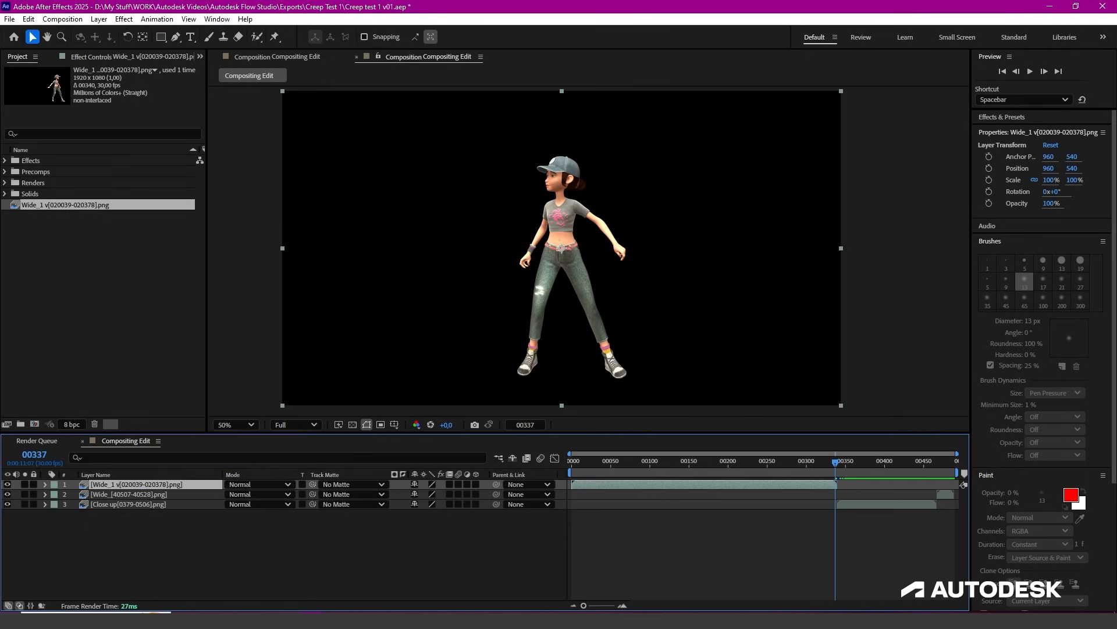
right_click(56, 304)
click(243, 361)
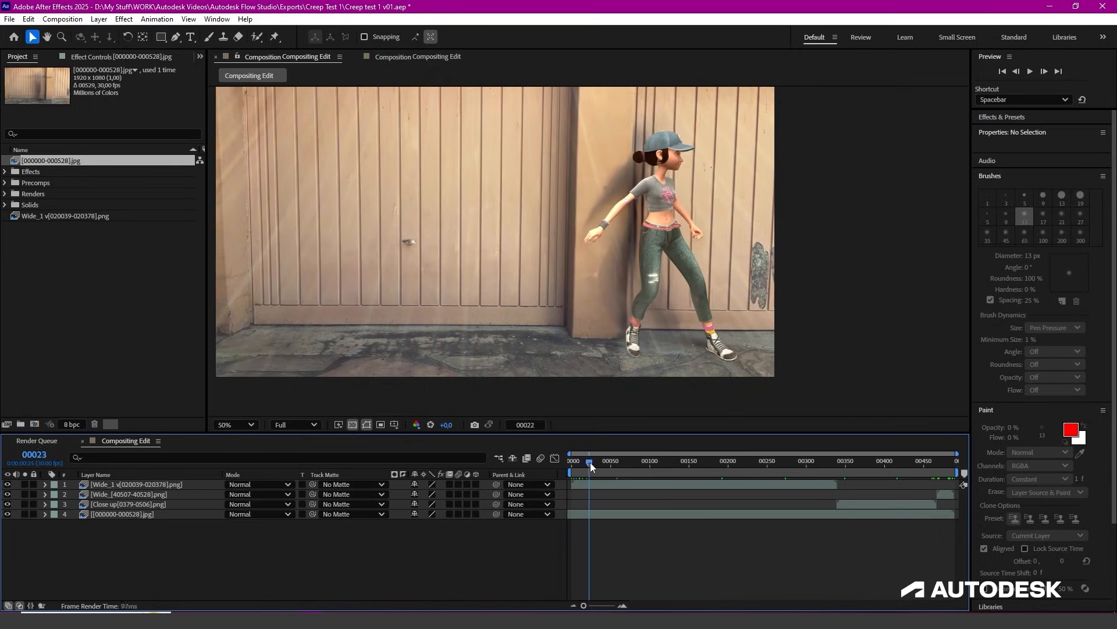
drag(590, 462, 925, 474)
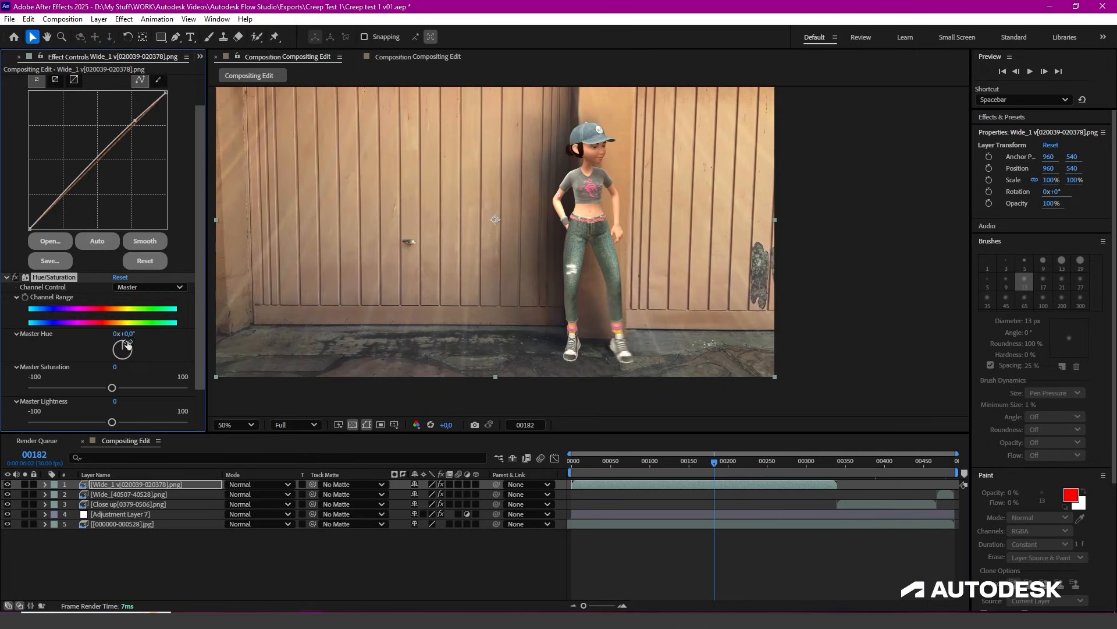
- Lower the Hue/Saturation effect's master saturation on the Wide_1 character layer
scroll(128, 345, down, 2)
drag(112, 348, 85, 348)
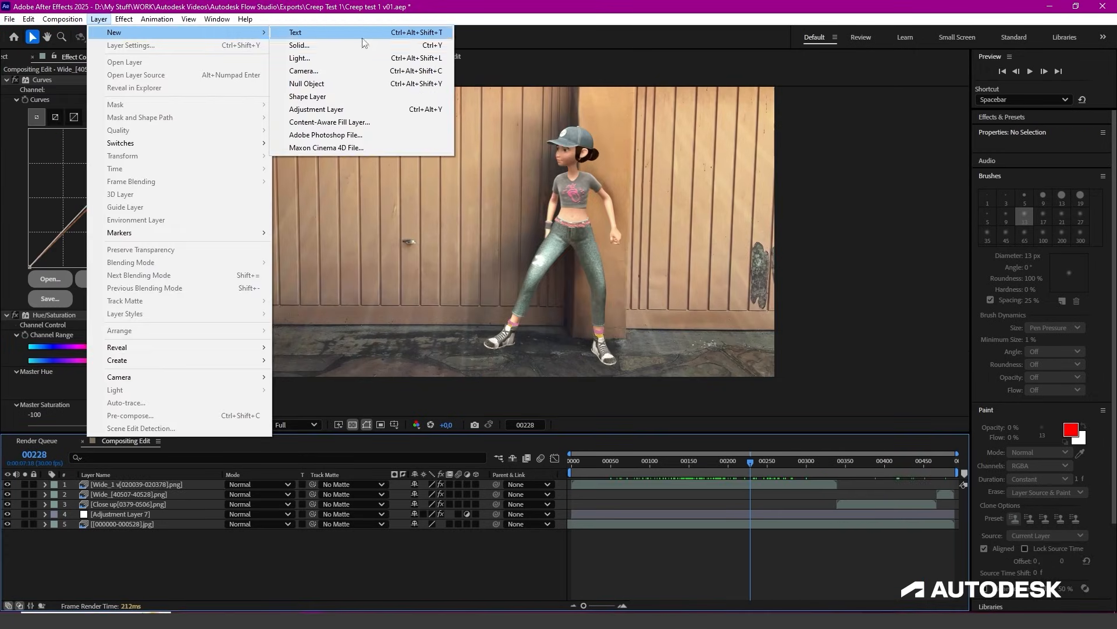
- Add a null object layer and name it Camera shake 1
click(326, 86)
key(Return)
text(C)
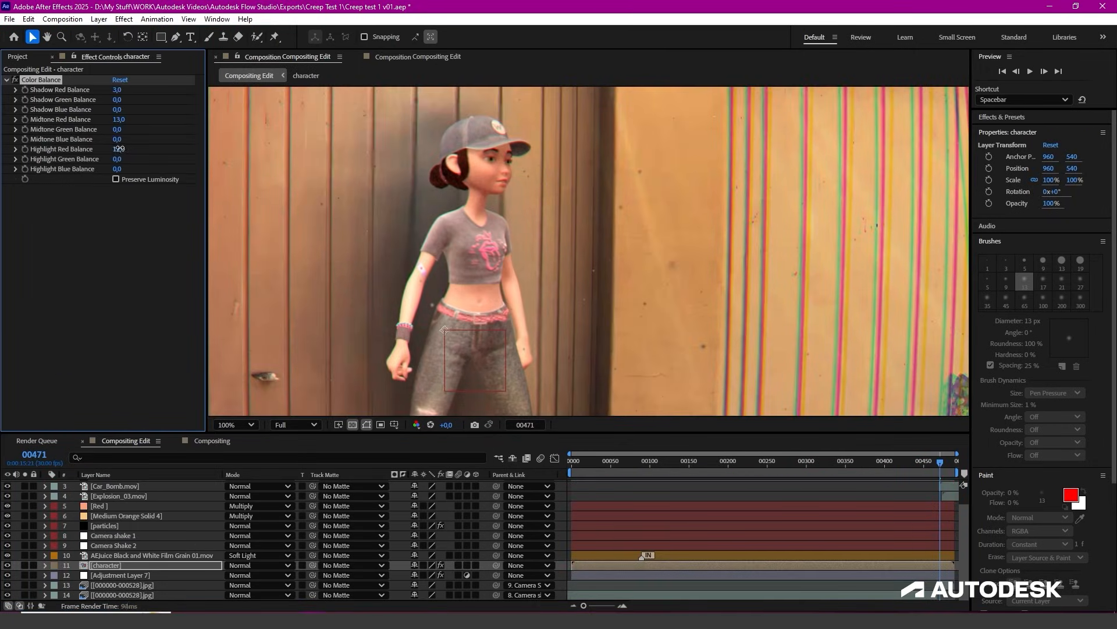
- Open the color correction effects for the character layer
click(124, 19)
mouse_move(174, 181)
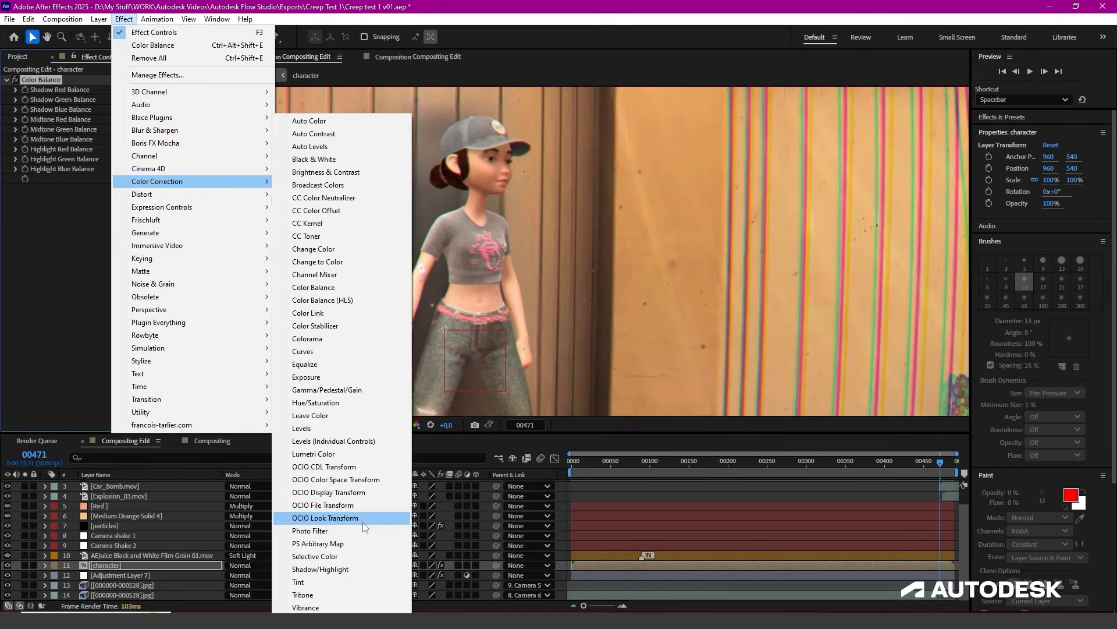